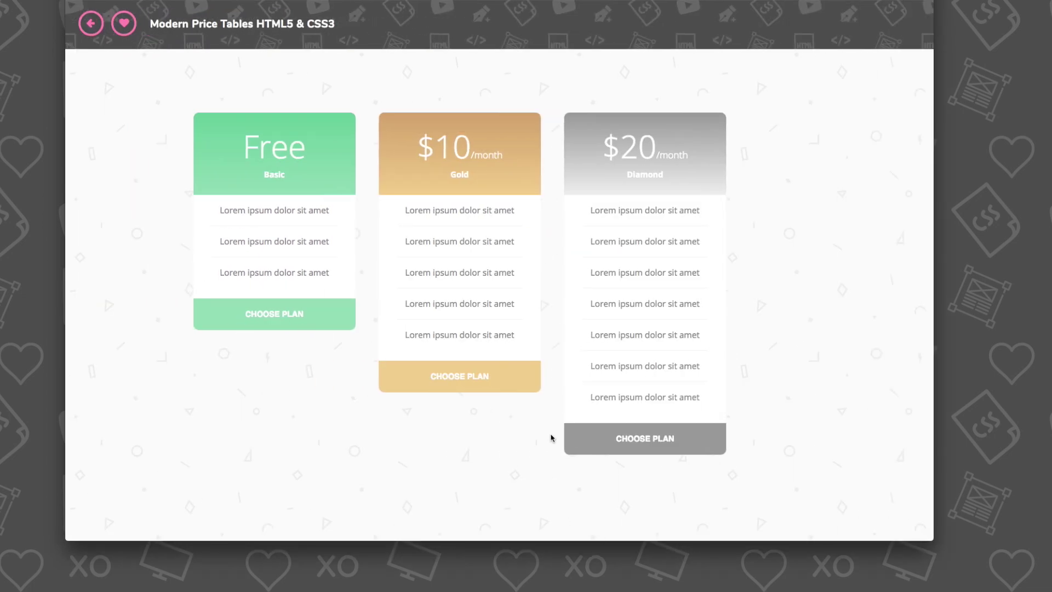
# - Try the Choose Plan buttons on the finished Free, Gold and Diamond price tables
pyautogui.click(581, 441)
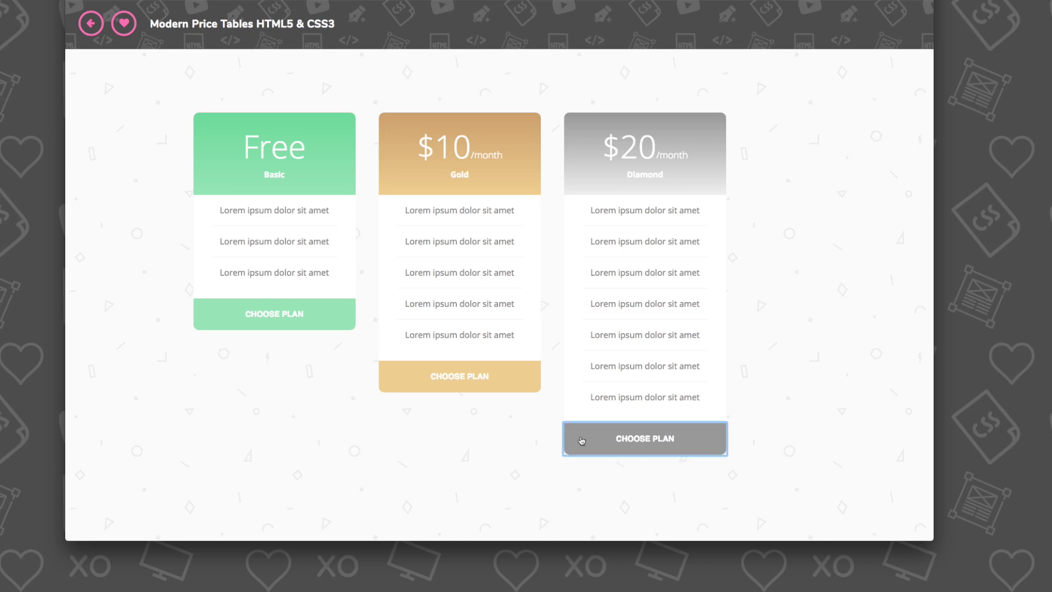
pyautogui.click(482, 371)
pyautogui.click(274, 310)
pyautogui.click(341, 409)
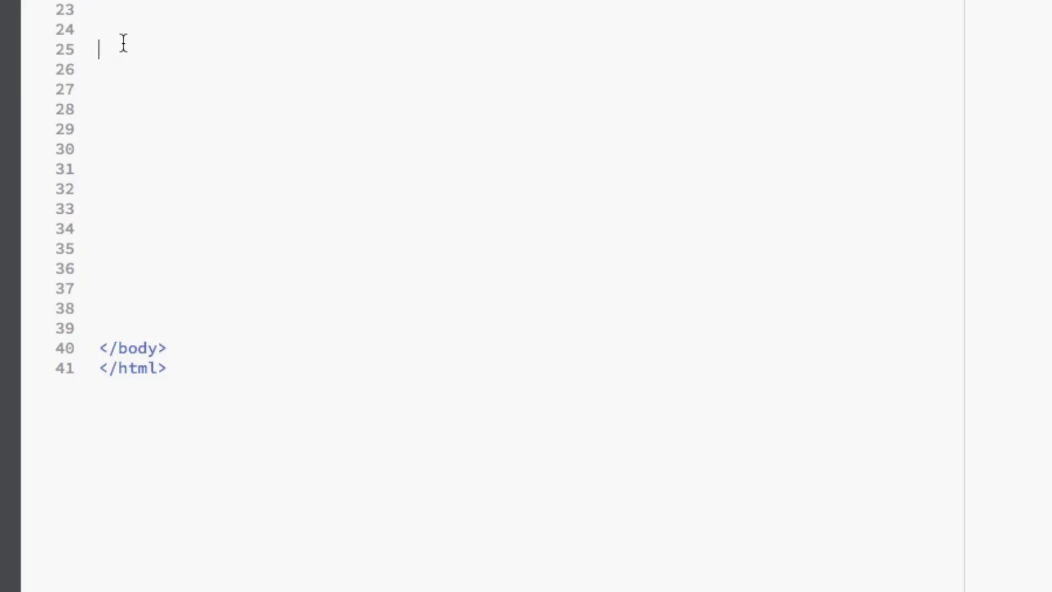
pyautogui.write('<')
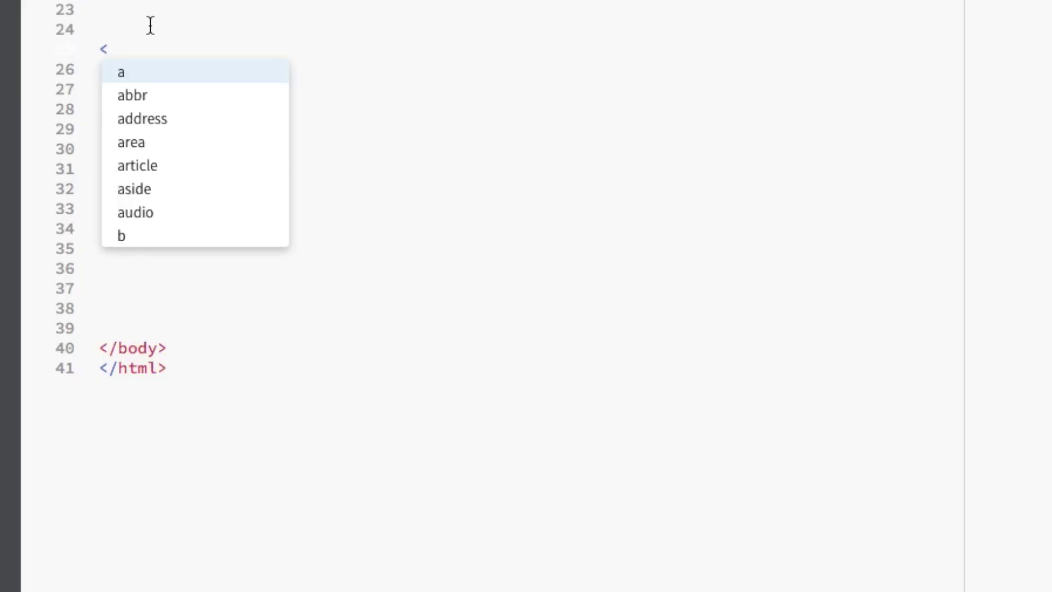
pyautogui.write('div id="price-table')
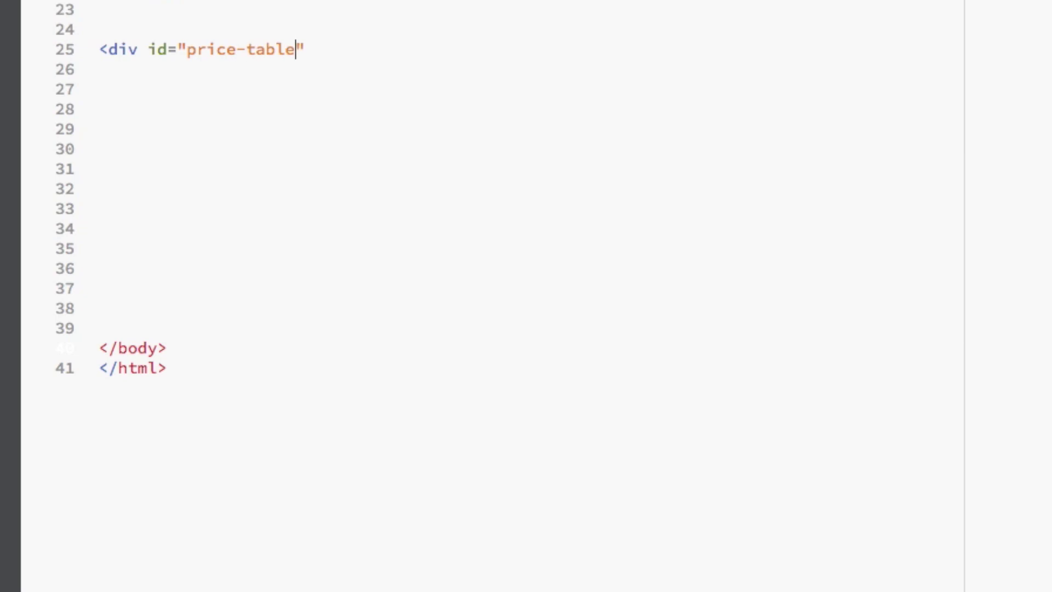
pyautogui.write('">')
# - Add a price-table div containing an empty 'price_card free' div, with tags on separate lines
pyautogui.press('Return')
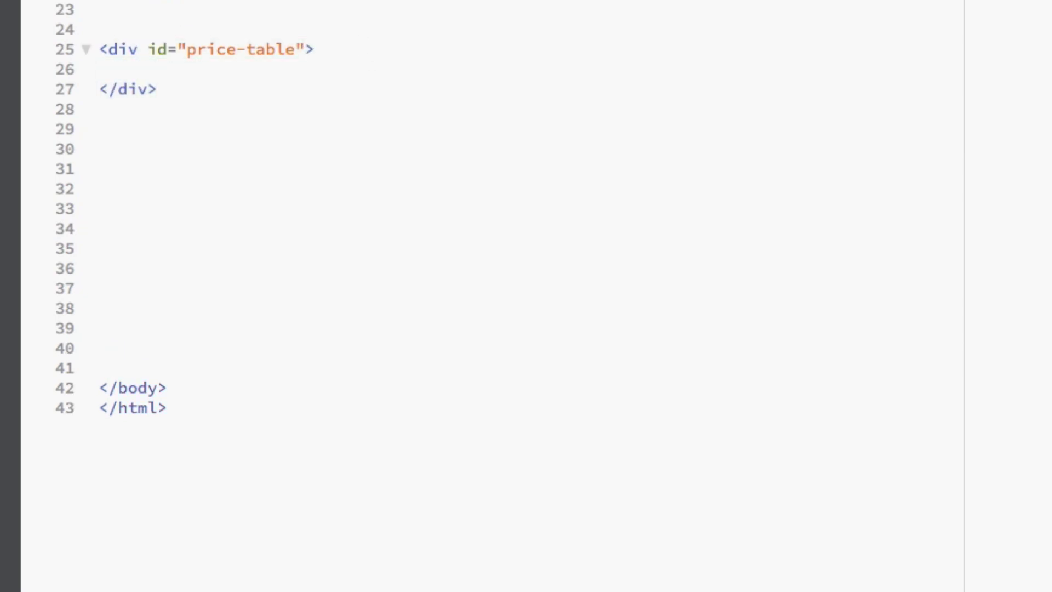
pyautogui.write('<div cla')
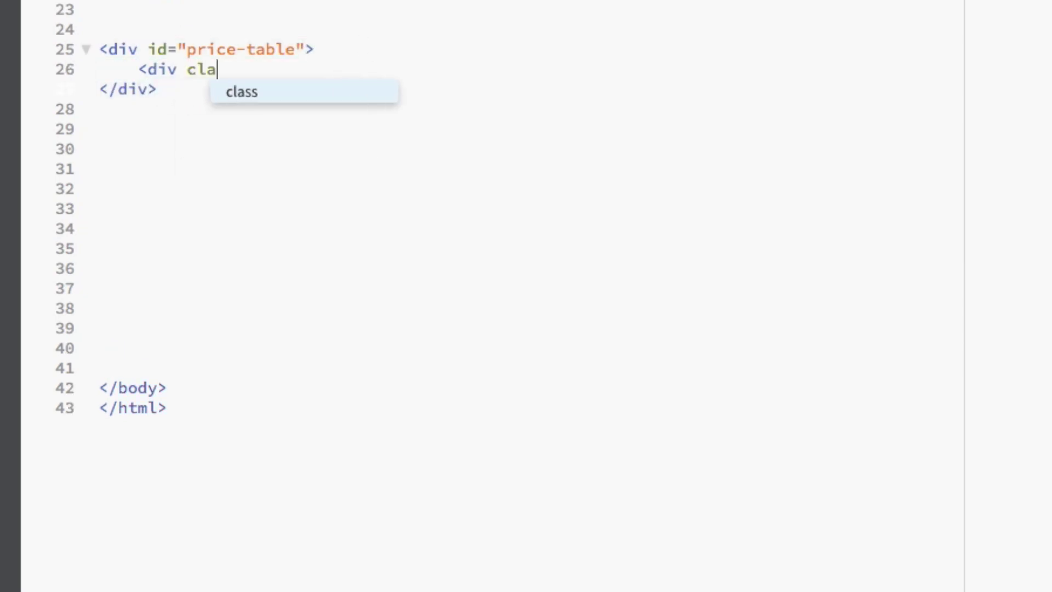
pyautogui.write('ss="')
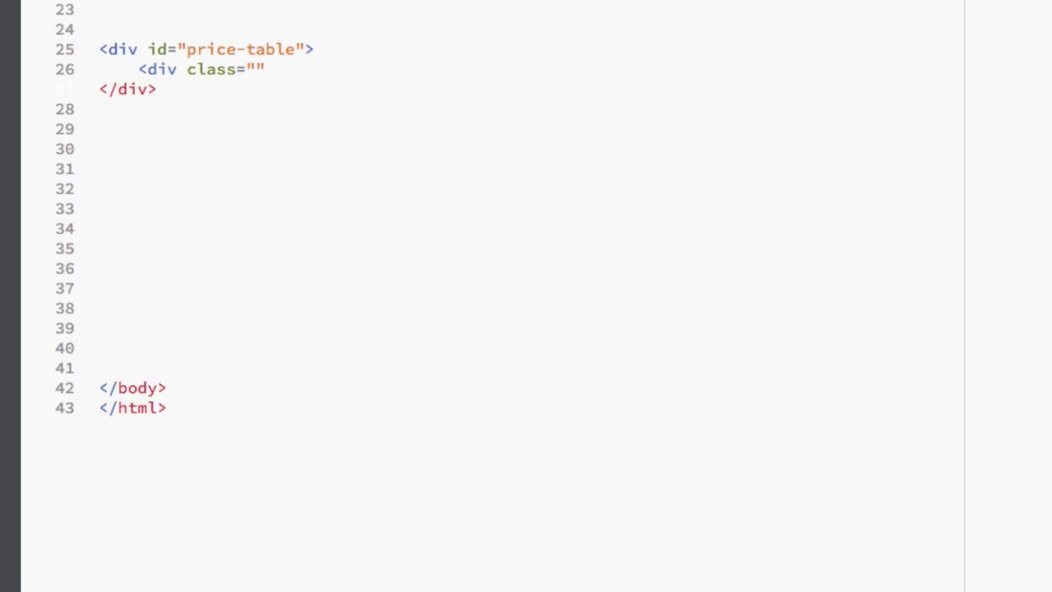
pyautogui.write('price_c')
pyautogui.write('ard fr')
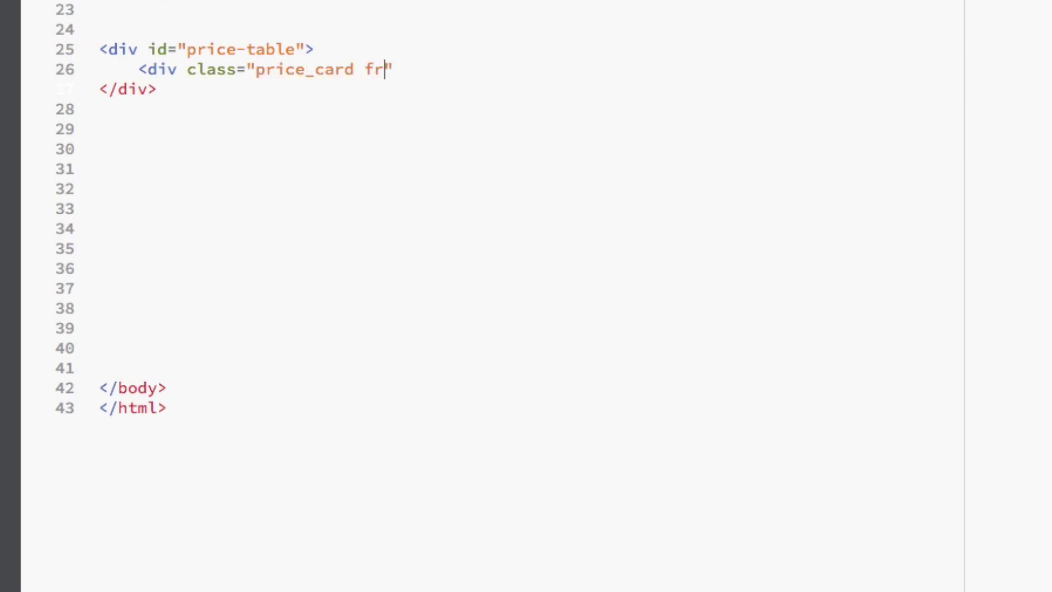
pyautogui.write('ee"')
pyautogui.write('?')
pyautogui.press('BackSpace')
pyautogui.write('></div>')
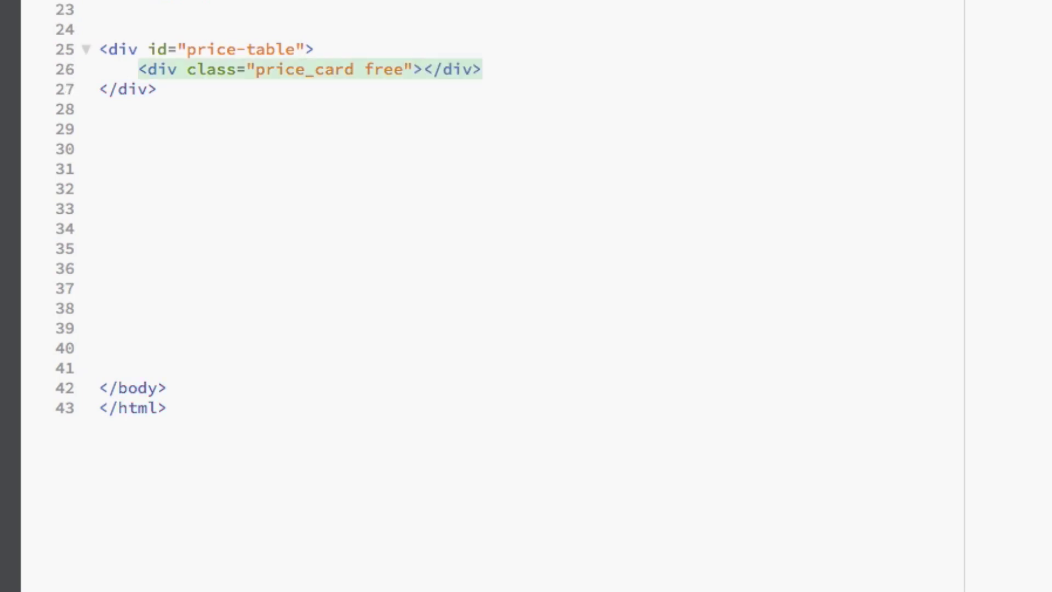
pyautogui.press('Return')
pyautogui.click(428, 69)
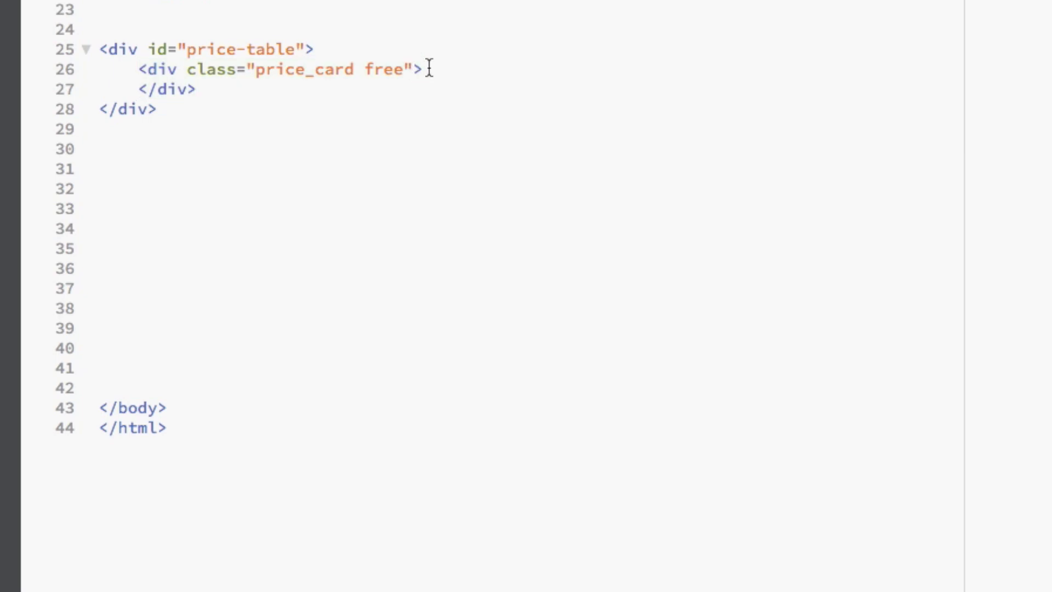
# - Add a header div with a 'Free' price span and a 'Basic' name span
pyautogui.press('Return')
pyautogui.write('<di')
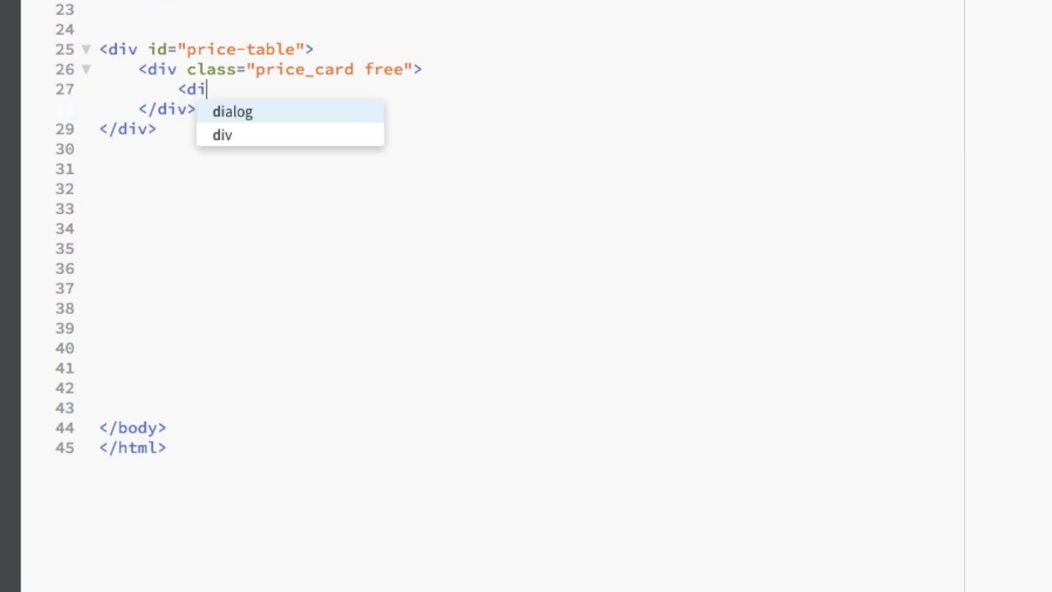
pyautogui.write('v class="header"')
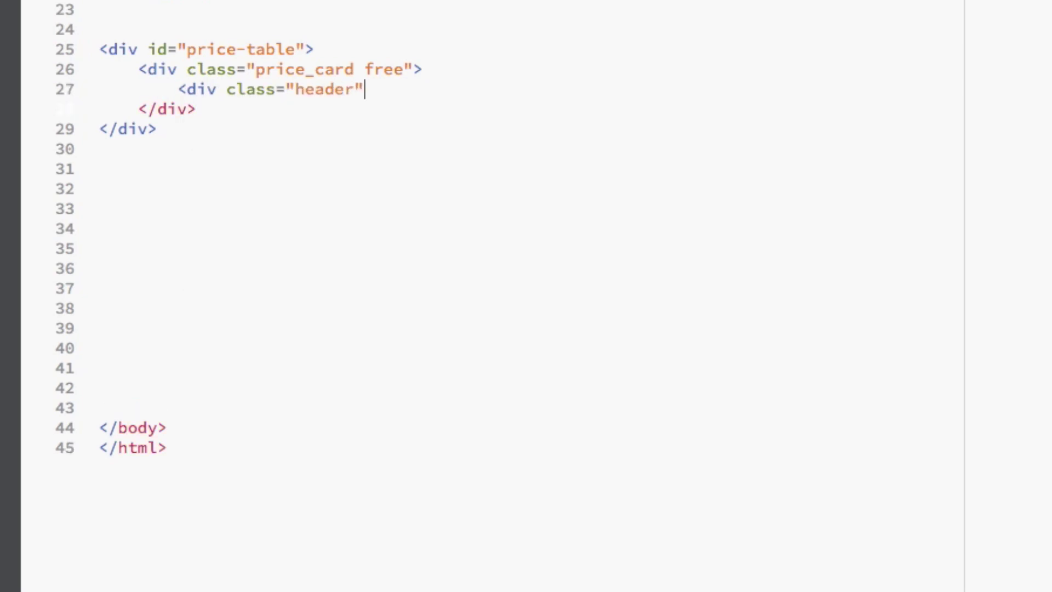
pyautogui.write('>')
pyautogui.press('Return')
pyautogui.press('Return')
pyautogui.write('<')
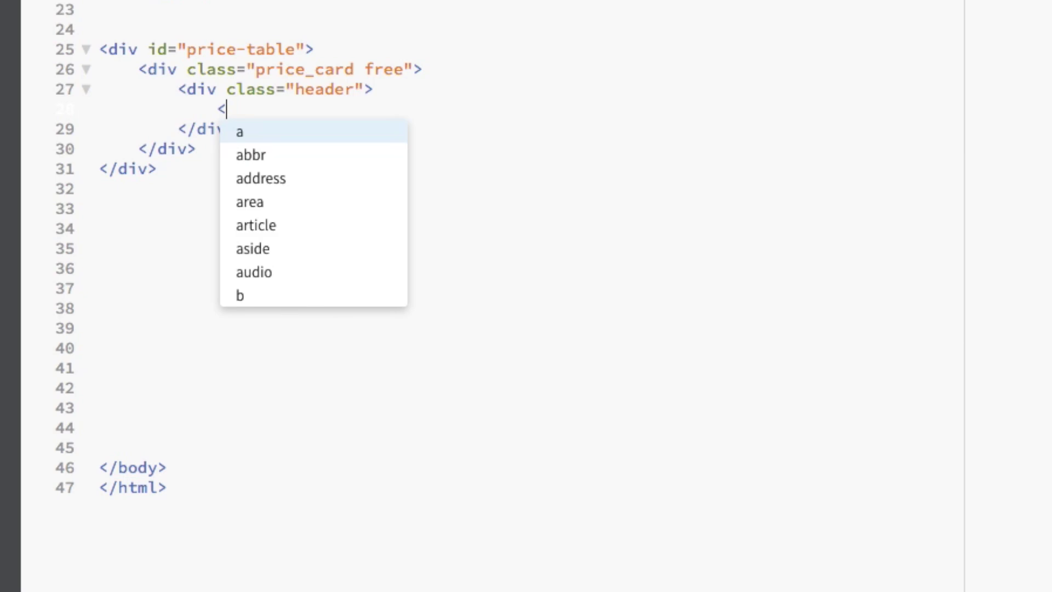
pyautogui.write('span')
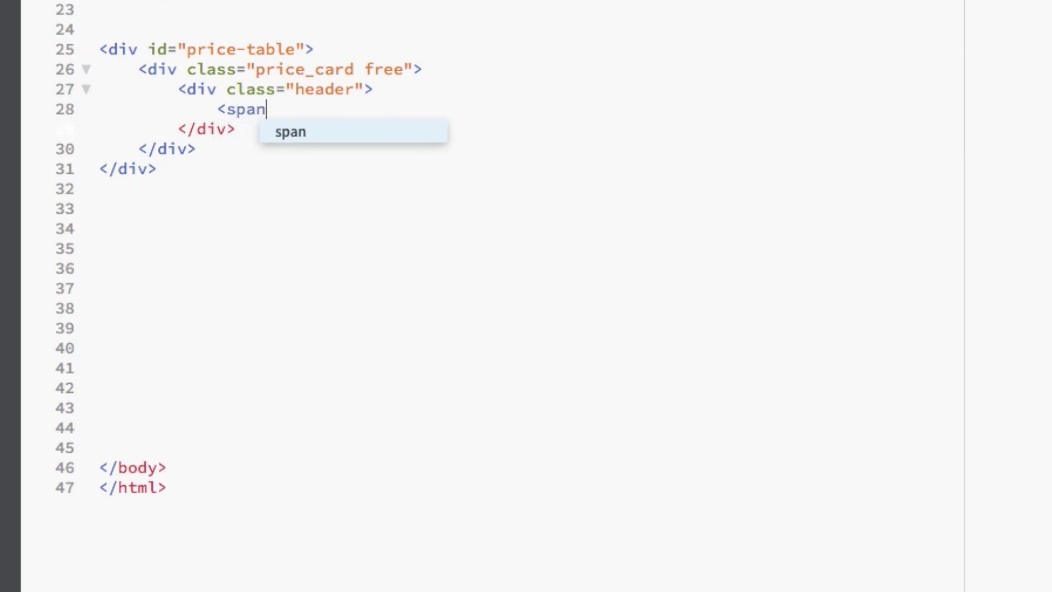
pyautogui.write(' c')
pyautogui.press('Return')
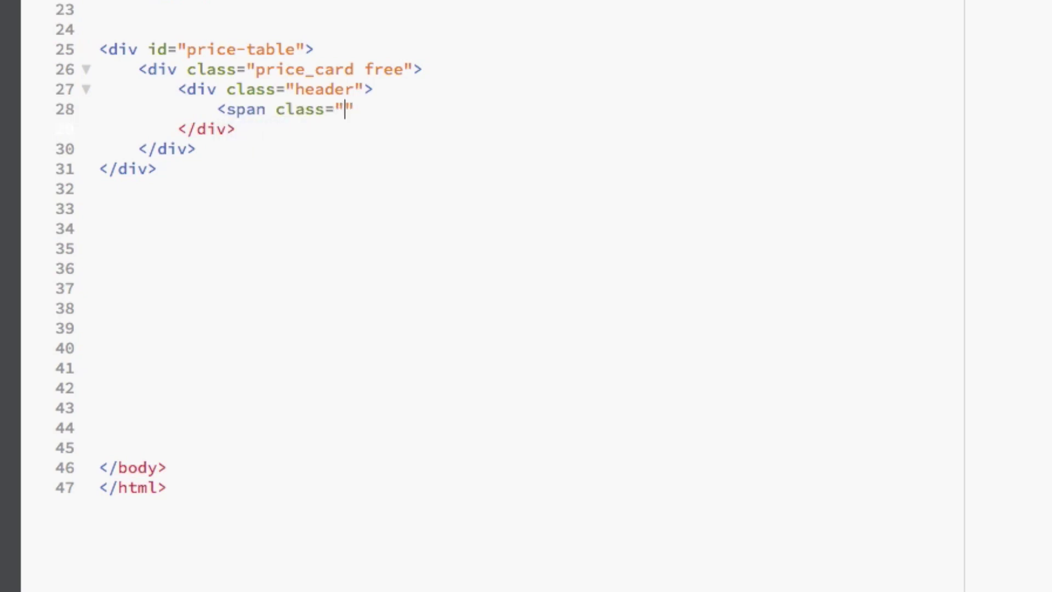
pyautogui.write('price"')
pyautogui.write('>')
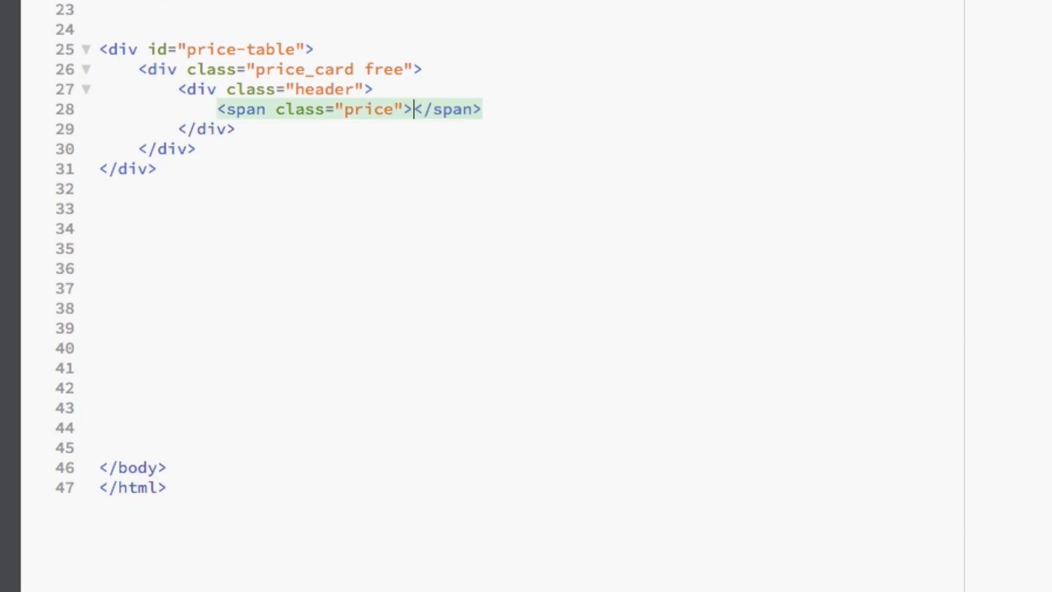
pyautogui.write('Free')
pyautogui.click(561, 106)
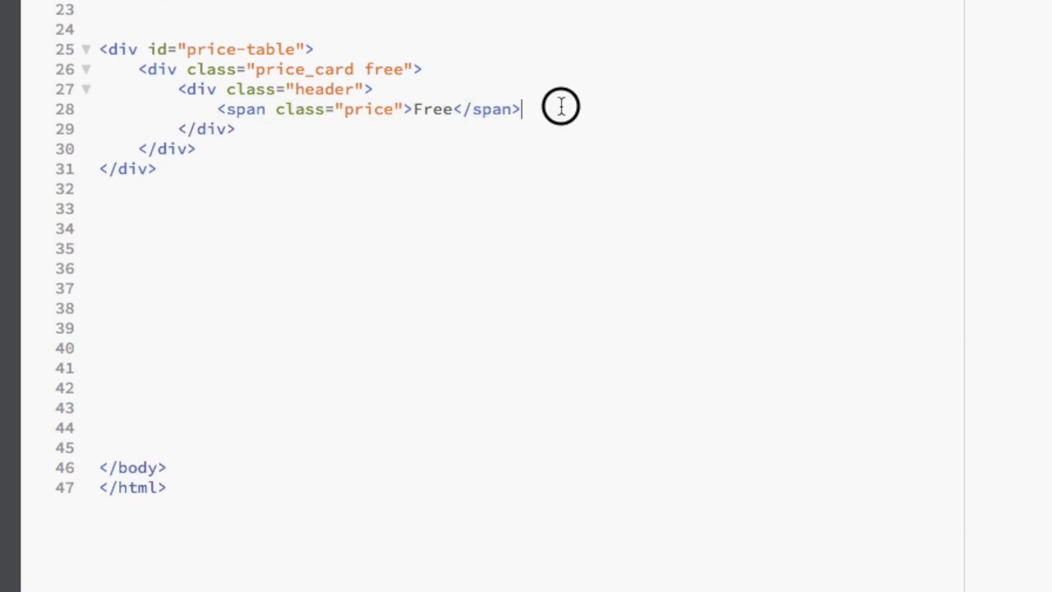
pyautogui.press('Return')
pyautogui.write('<span')
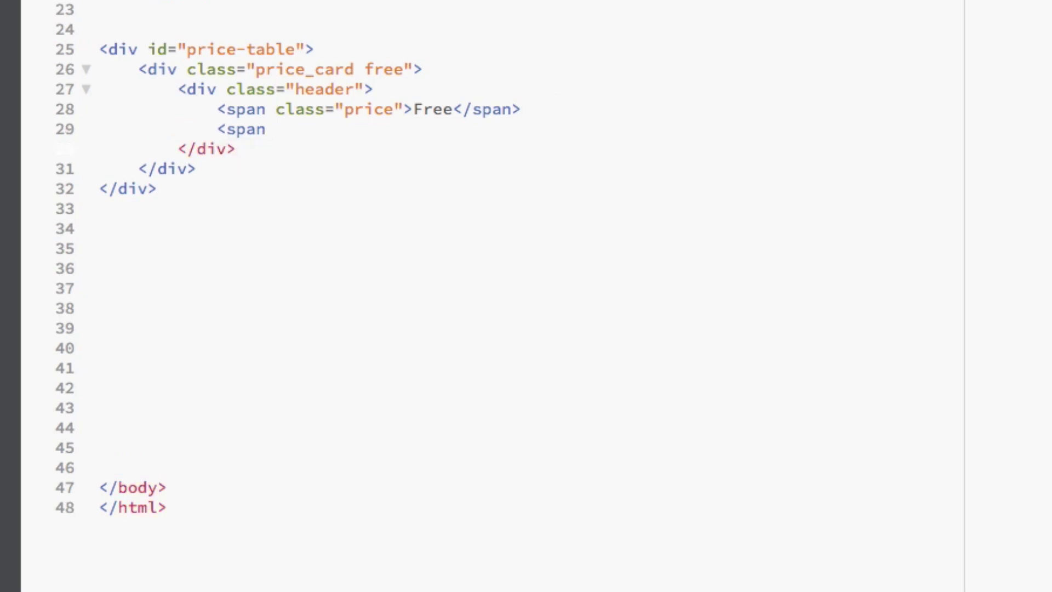
pyautogui.write(' class="name">')
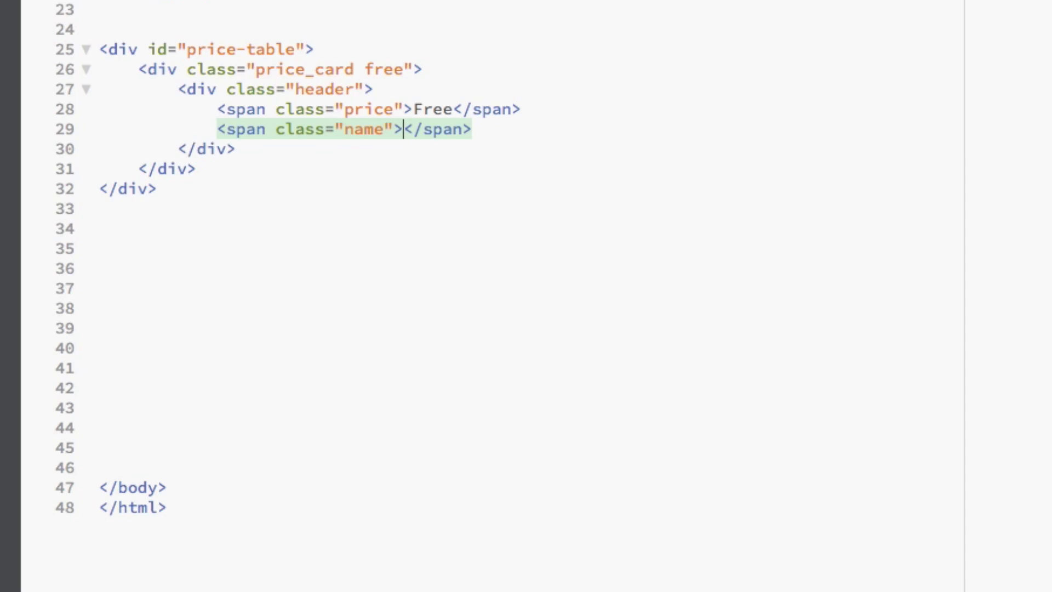
pyautogui.write('Basic')
pyautogui.click(249, 150)
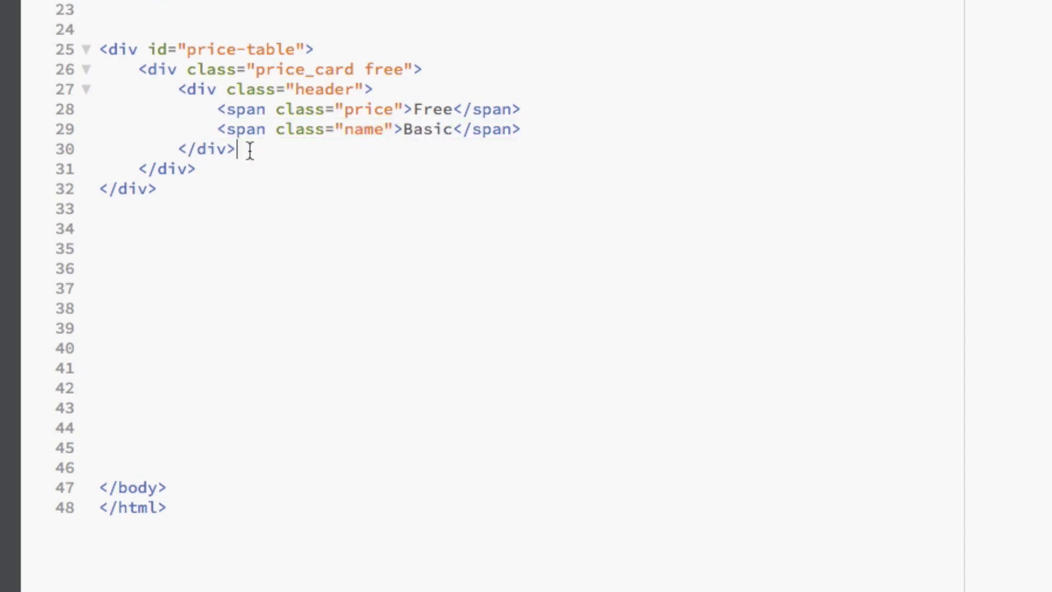
# - Add a 'features' list of three 'Lorem ipsum dolor sit amet' items below the header
pyautogui.press('Return')
pyautogui.write('<ul')
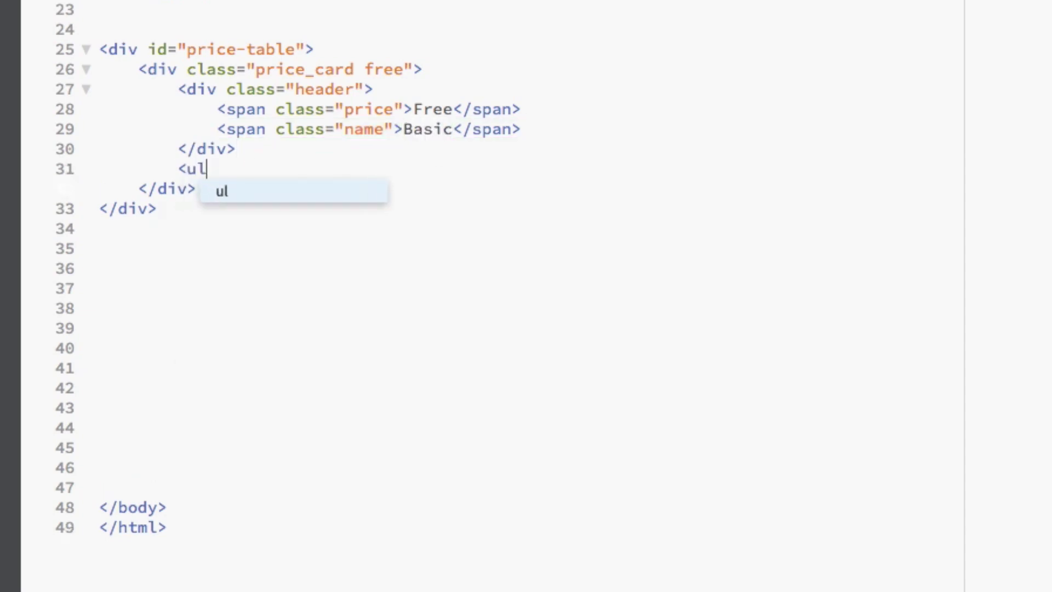
pyautogui.write(' class="')
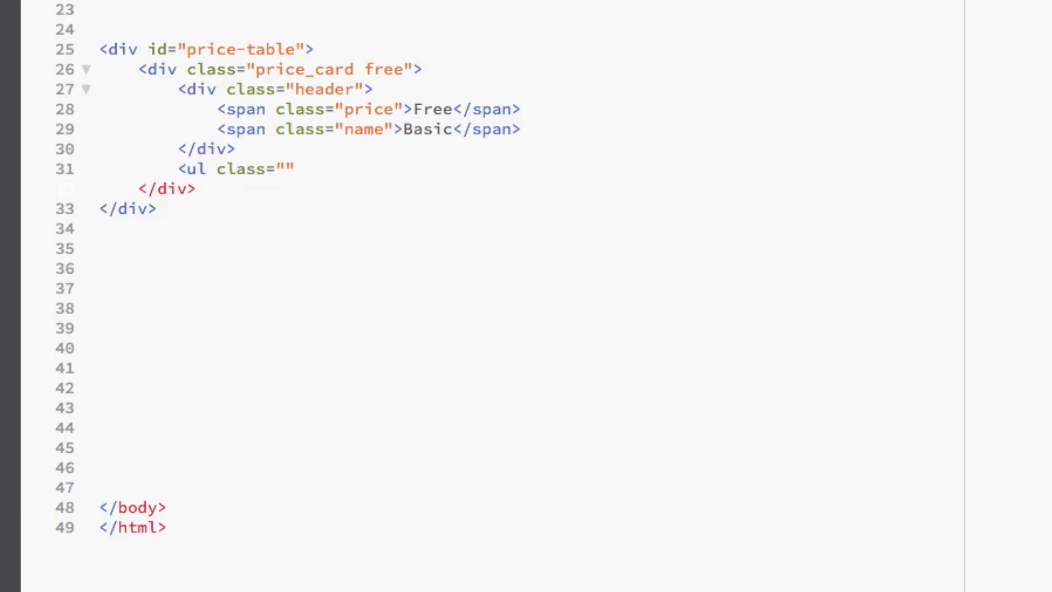
pyautogui.write('features"></ul>')
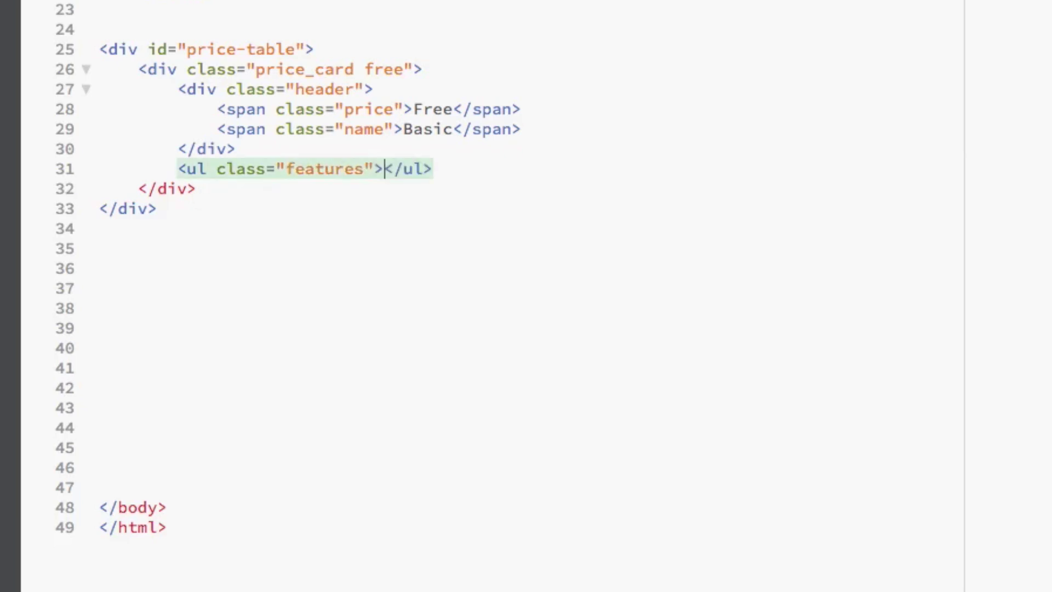
pyautogui.press('Return')
pyautogui.click(420, 170)
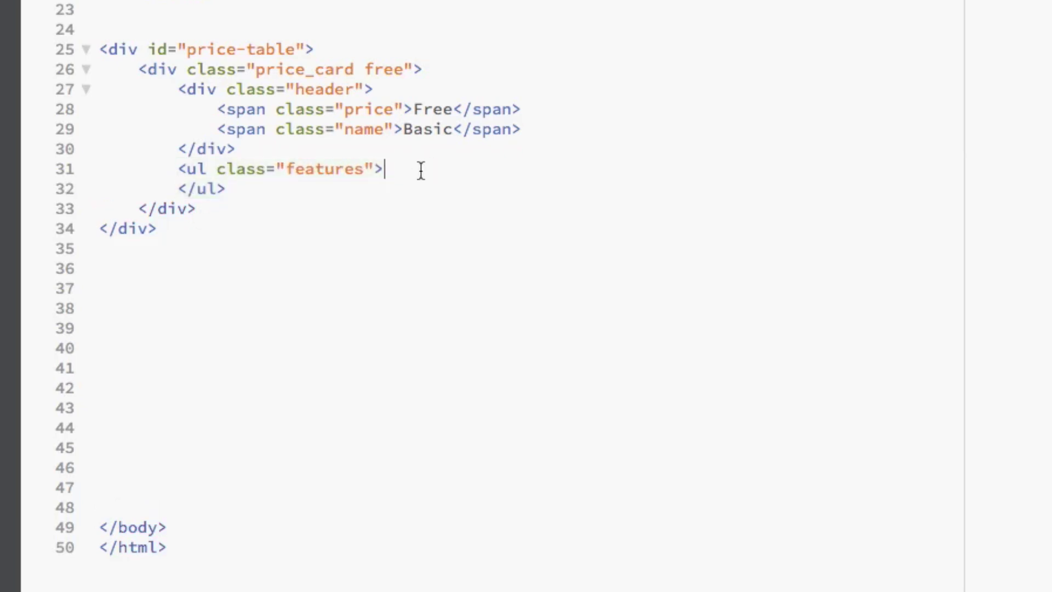
pyautogui.press('Return')
pyautogui.write('<l')
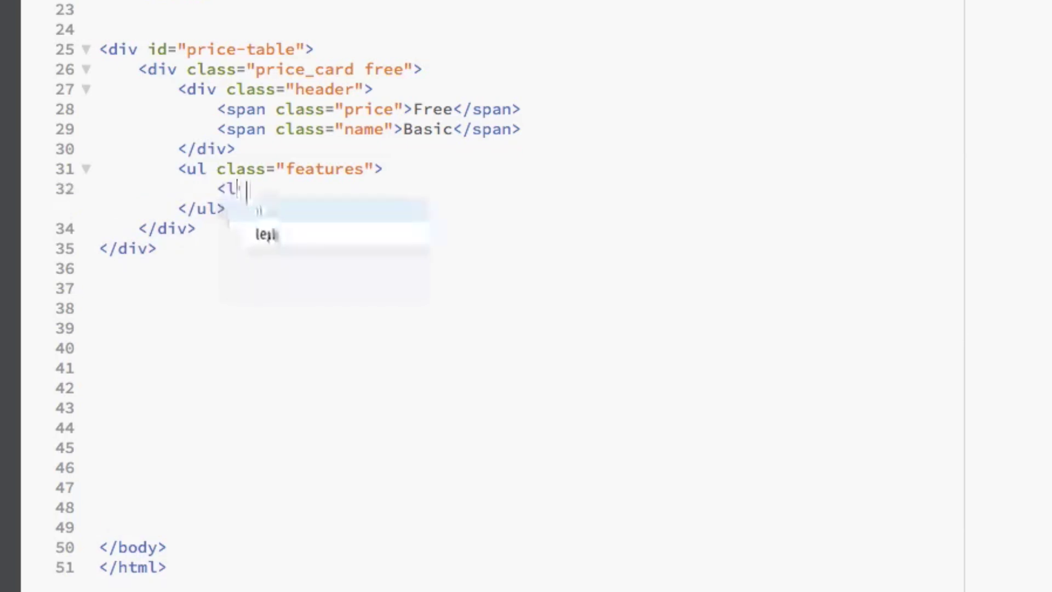
pyautogui.write('i>')
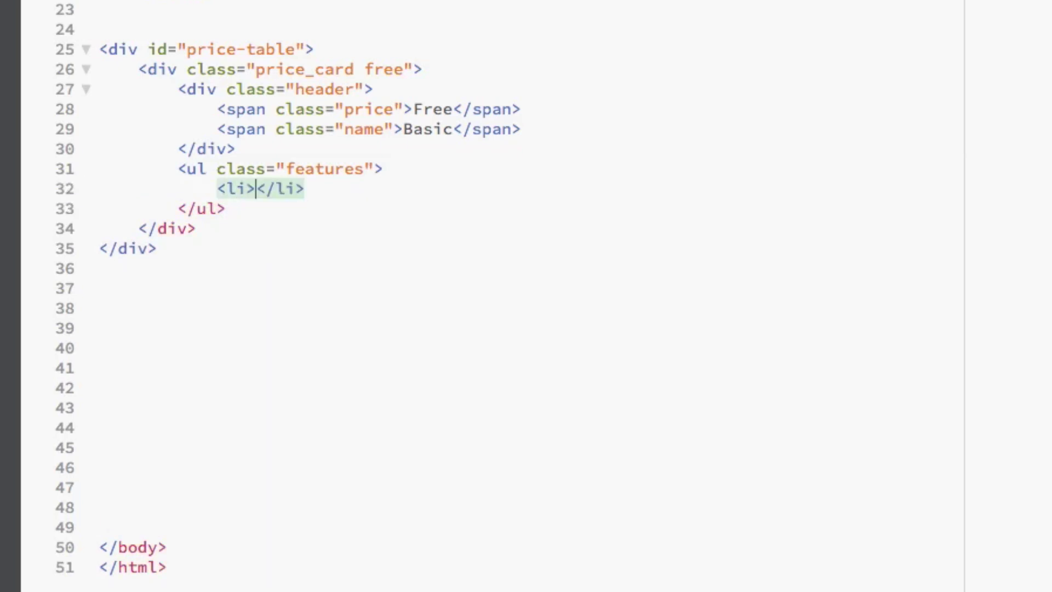
pyautogui.write('Lorem ipsum dolor sit amet')
pyautogui.click(592, 188)
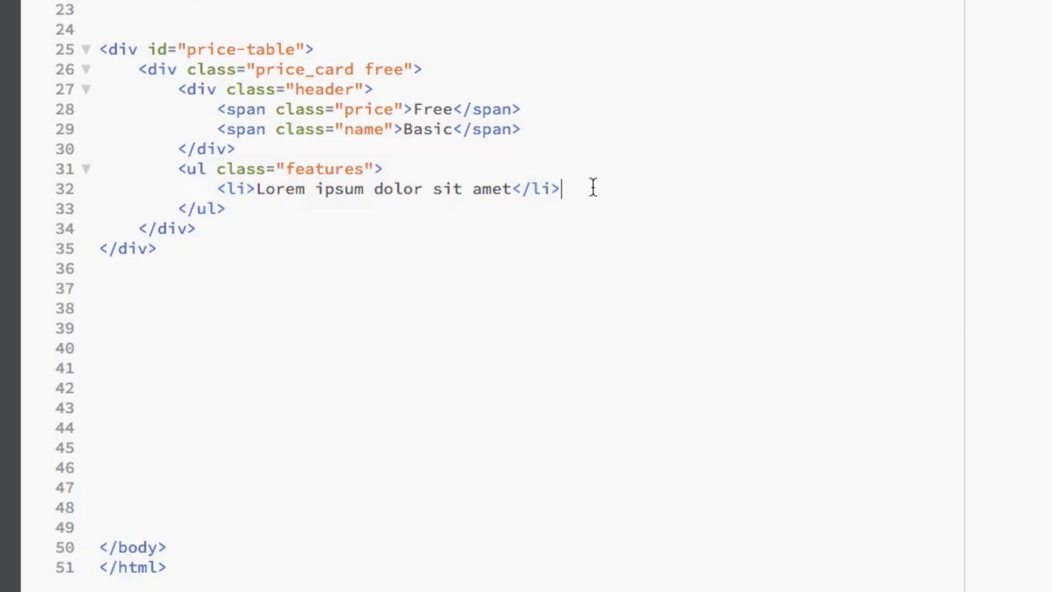
pyautogui.click(216, 188)
pyautogui.hotkey('ctrl', 'd')
pyautogui.hotkey('ctrl', 'd')
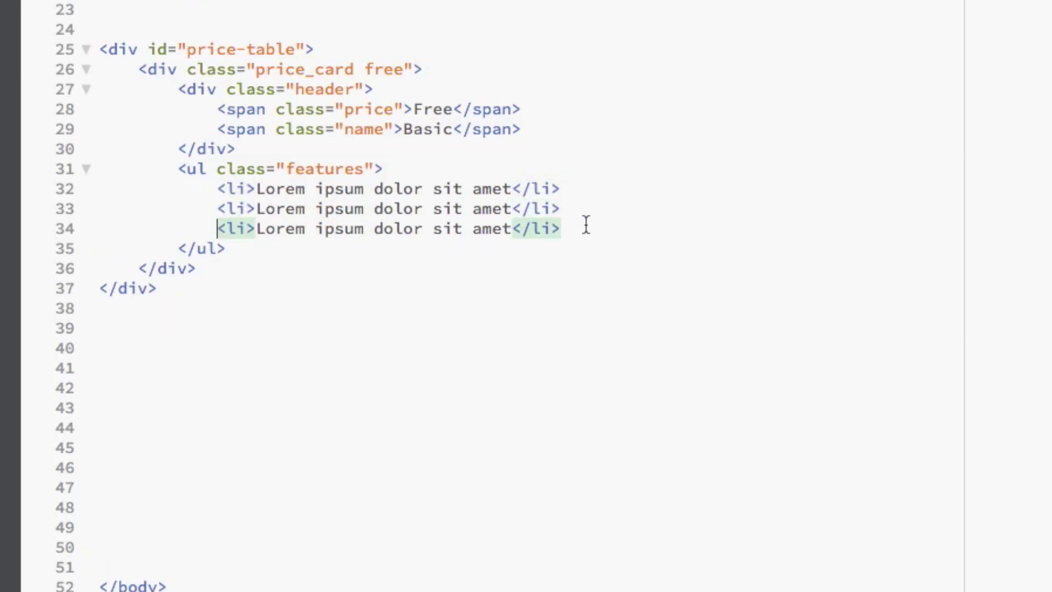
pyautogui.click(228, 248)
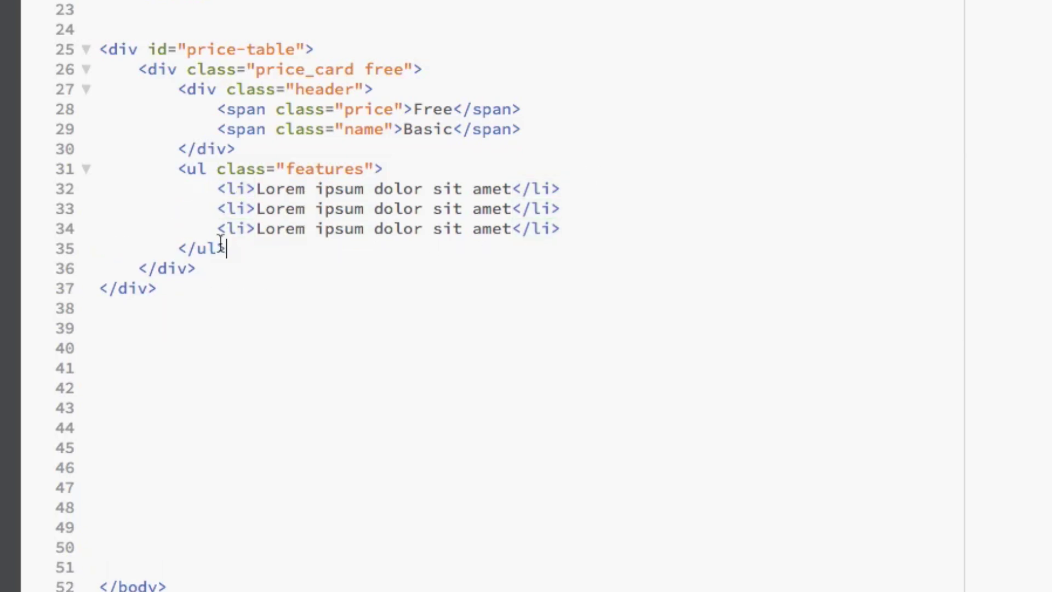
pyautogui.press('Return')
pyautogui.write('<button')
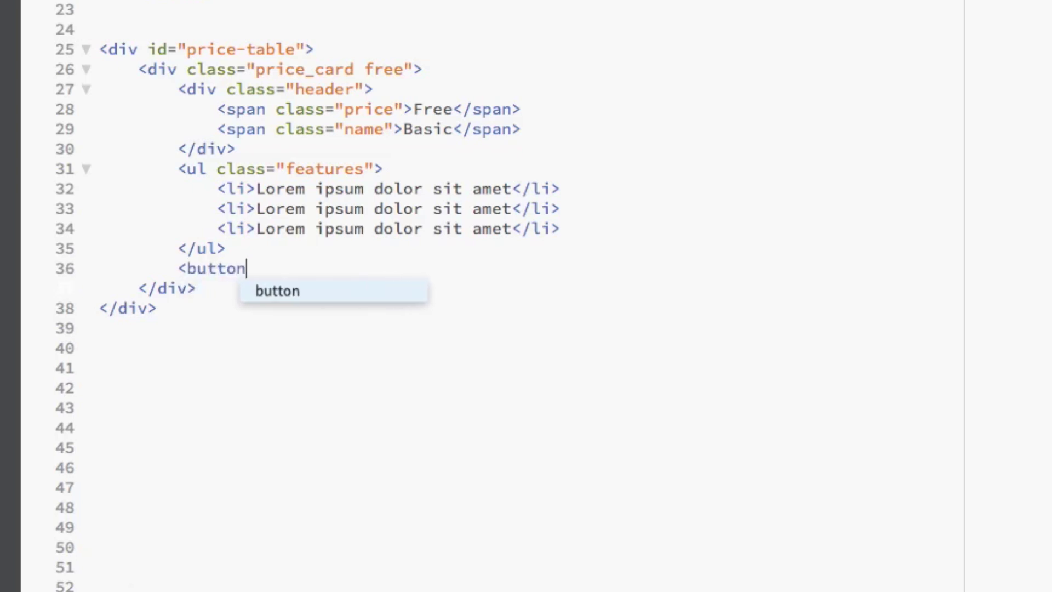
# - Type a button tag below the features list, dismissing the tag suggestions
pyautogui.press('Escape')
pyautogui.write('>')
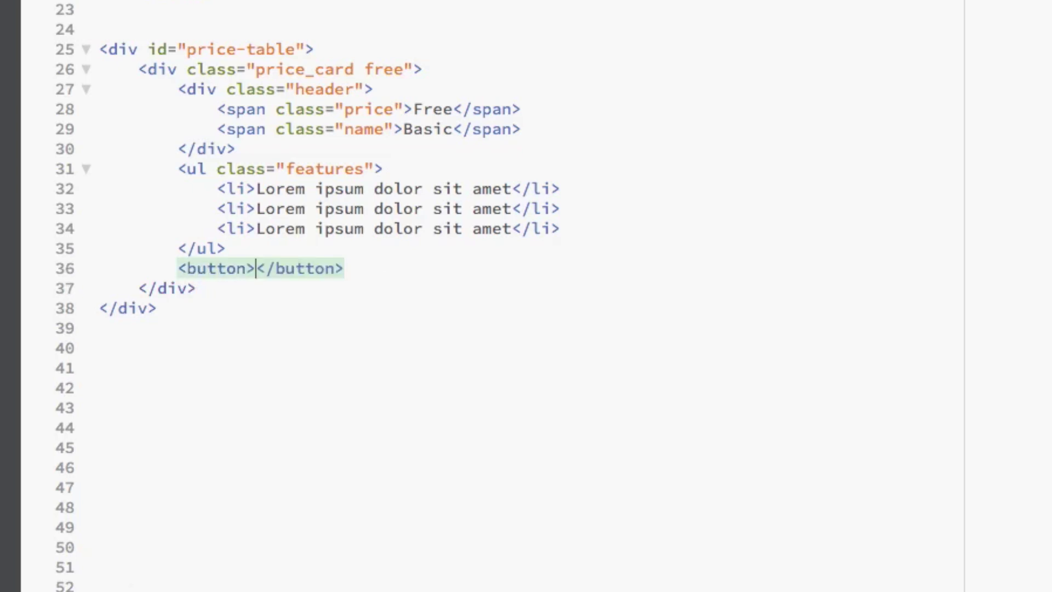
pyautogui.write('Choose Plan')
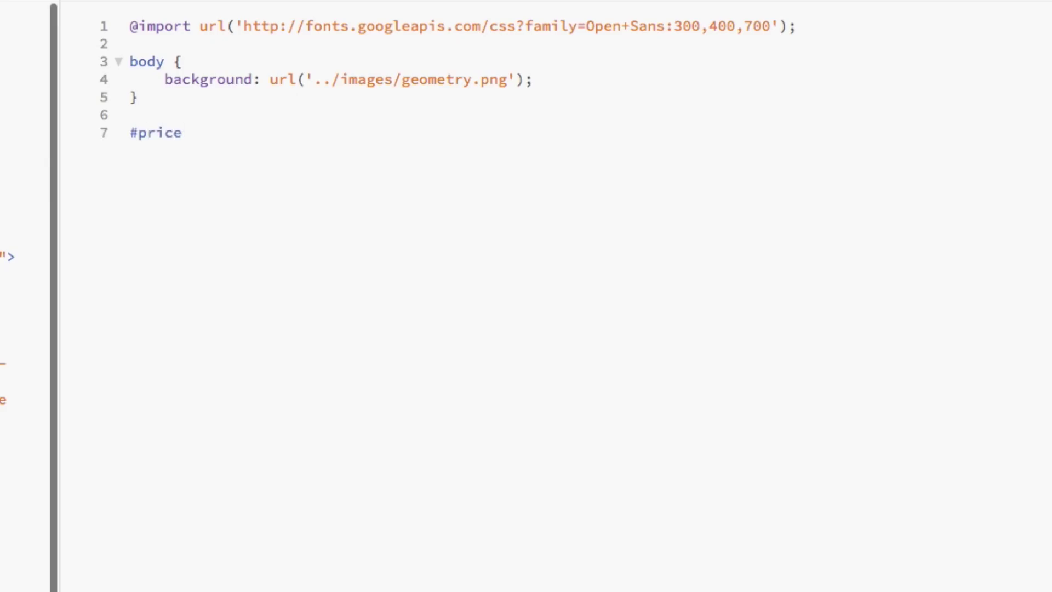
pyautogui.write('-table {')
# - Write #price-table with max-width 1200px, margin 100px auto, 'Open Sans', sans-serif and 16px
pyautogui.press('Return')
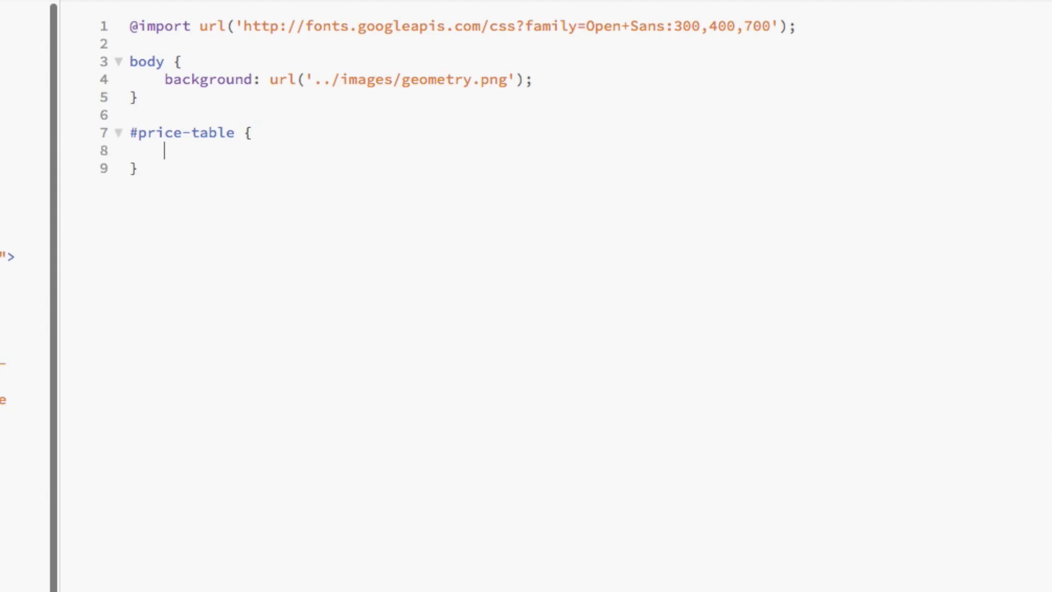
pyautogui.write('max-')
pyautogui.press('Down')
pyautogui.press('Return')
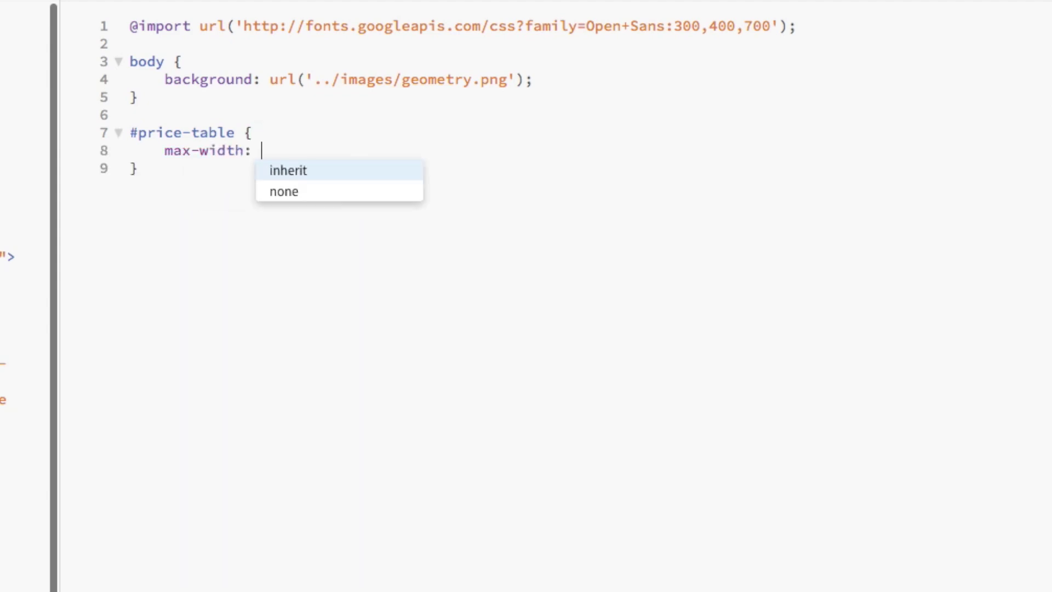
pyautogui.write('1200px;')
pyautogui.press('Return')
pyautogui.write('m')
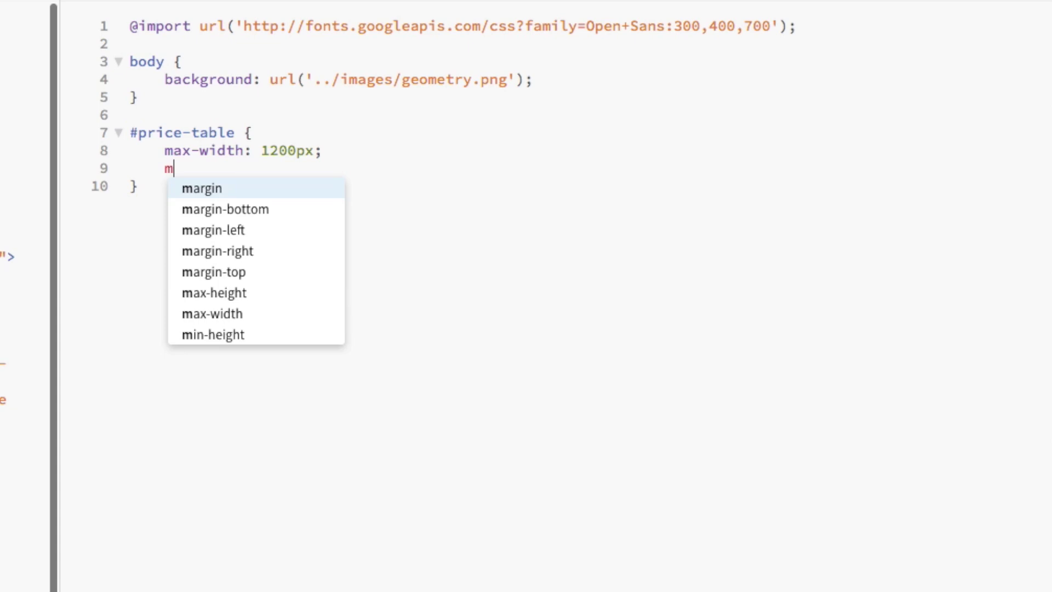
pyautogui.write('ar')
pyautogui.press('Return')
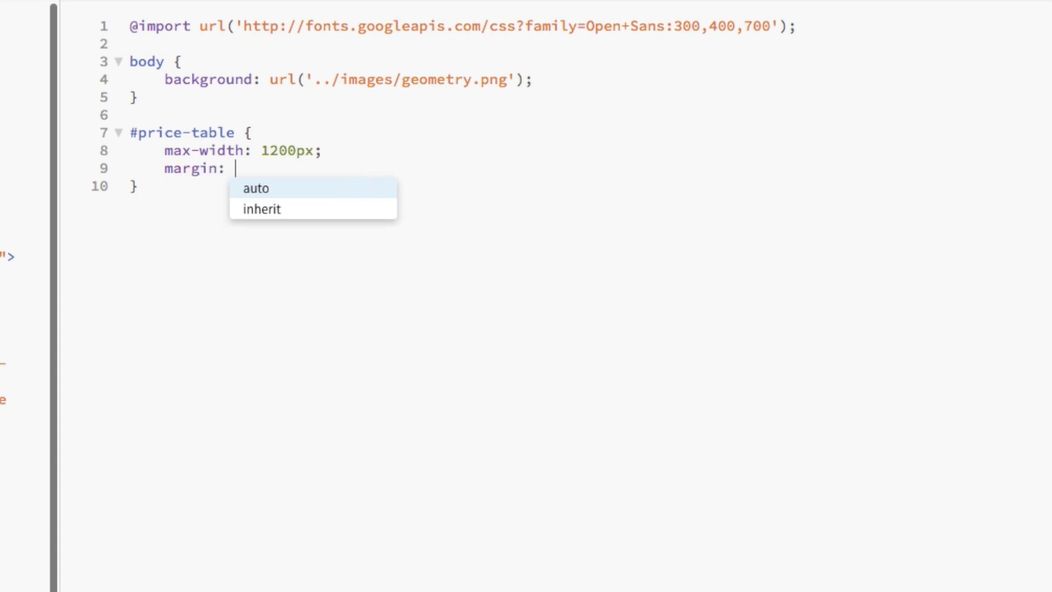
pyautogui.write('100px auto;')
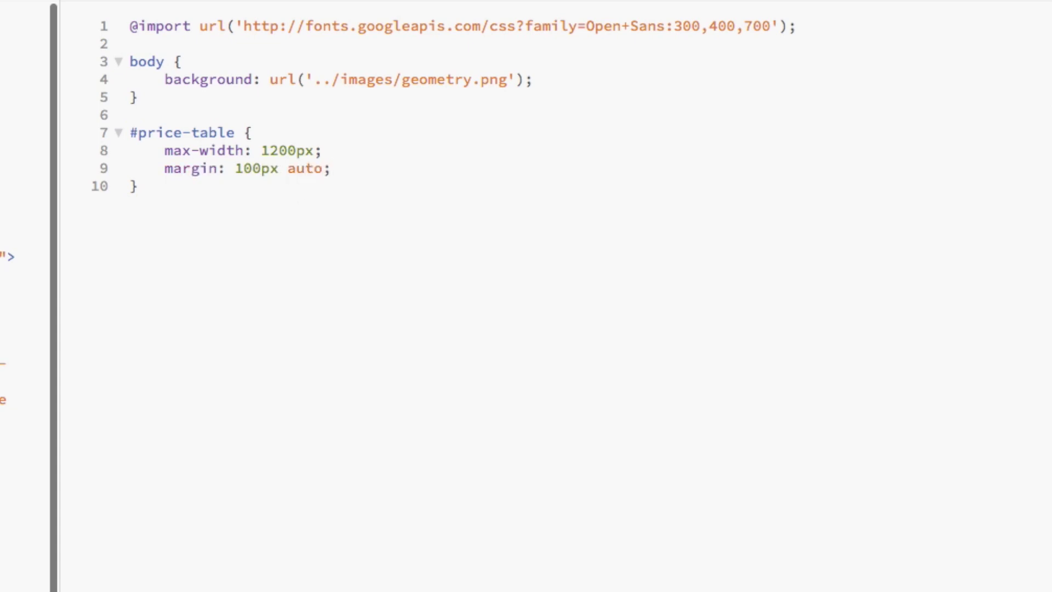
pyautogui.press('Return')
pyautogui.write('font-')
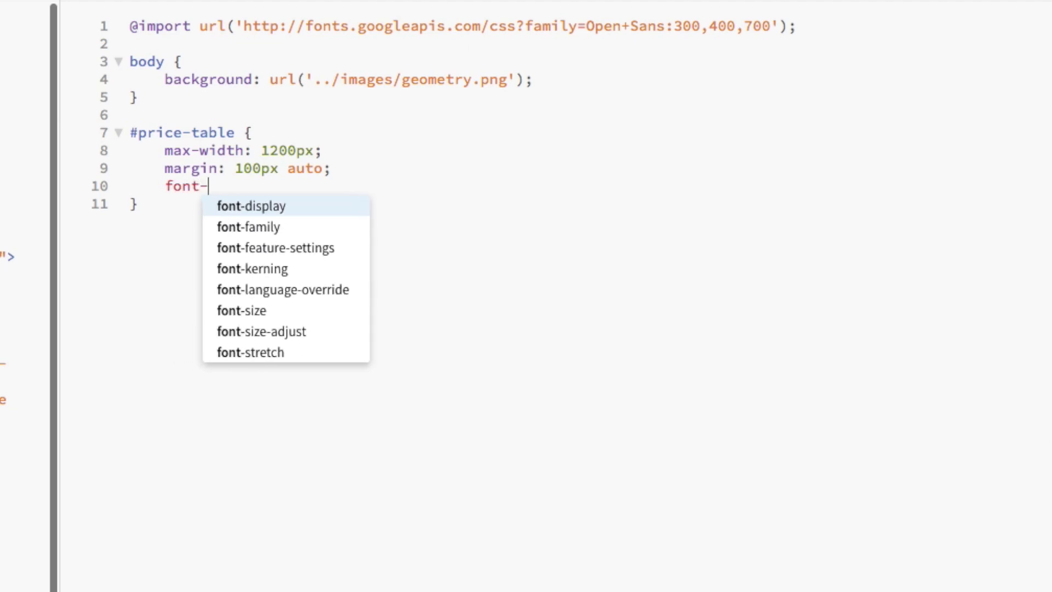
pyautogui.press('Down')
pyautogui.press('Return')
pyautogui.write("'Open Sans'")
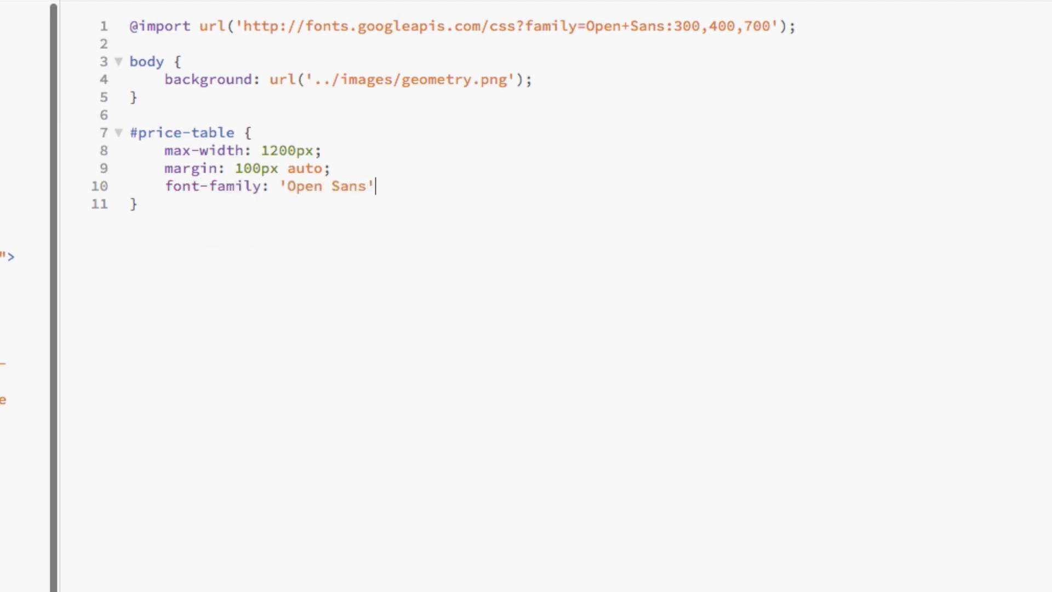
pyautogui.write(', sans-serif;')
pyautogui.press('Return')
pyautogui.write('fo')
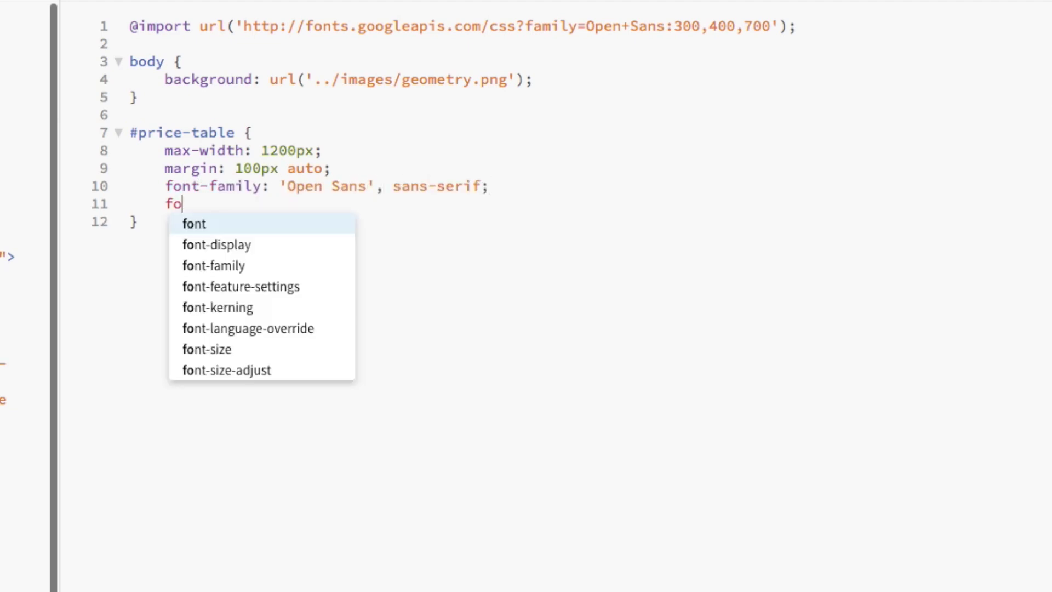
pyautogui.write('nt-s')
pyautogui.press('Return')
pyautogui.write('16px;')
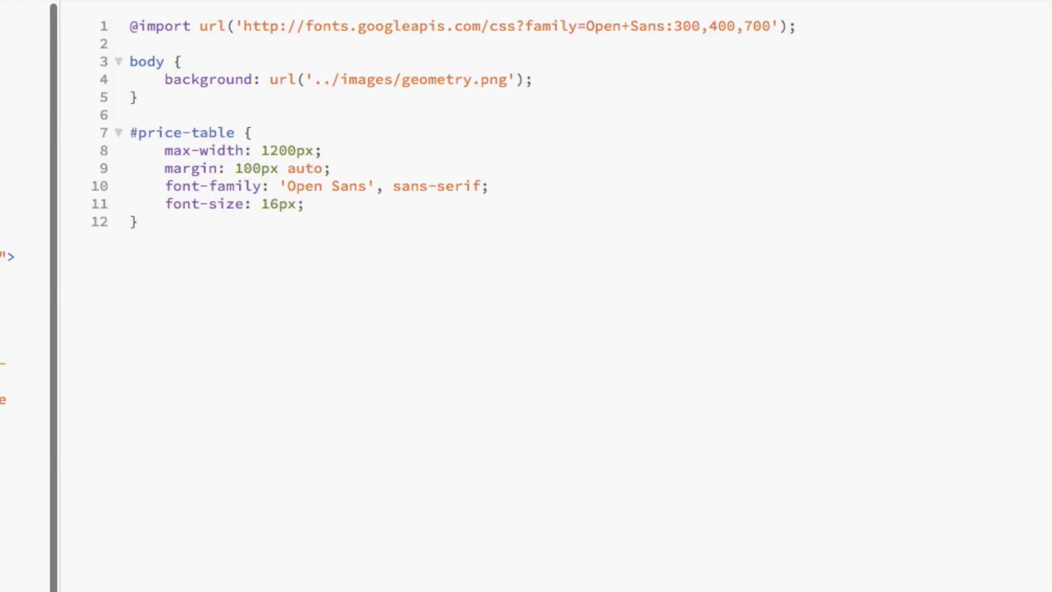
pyautogui.press('Down')
pyautogui.press('Return')
pyautogui.press('Return')
pyautogui.write('.price_card {')
# - Fill .price_card with 400px max-width, white background, inline-table, 10px radius and 20px margin
pyautogui.press('Return')
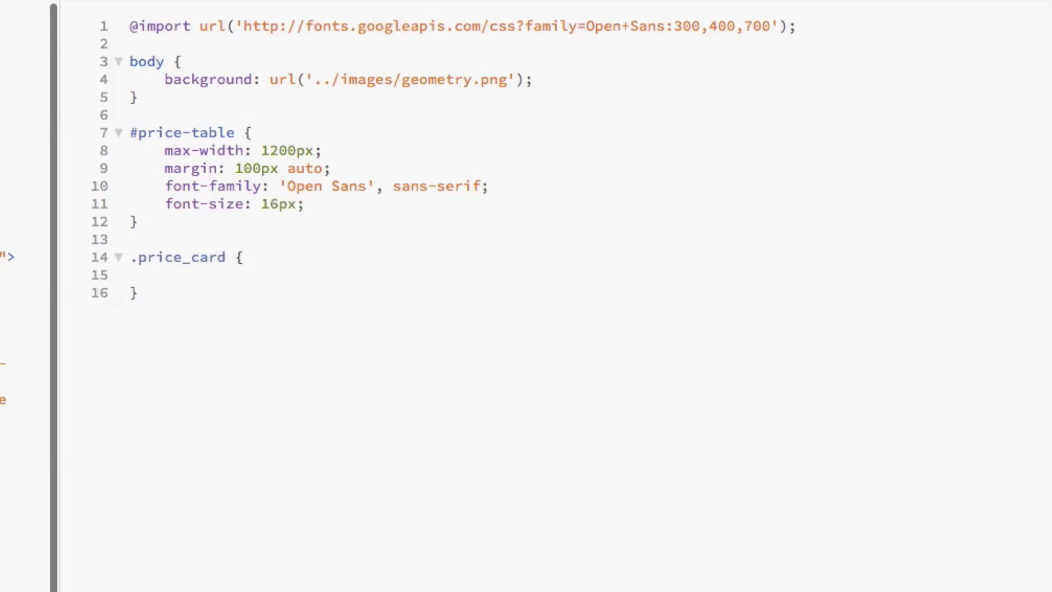
pyautogui.write('max-width: 400px;')
pyautogui.press('Return')
pyautogui.write('background: #fff;')
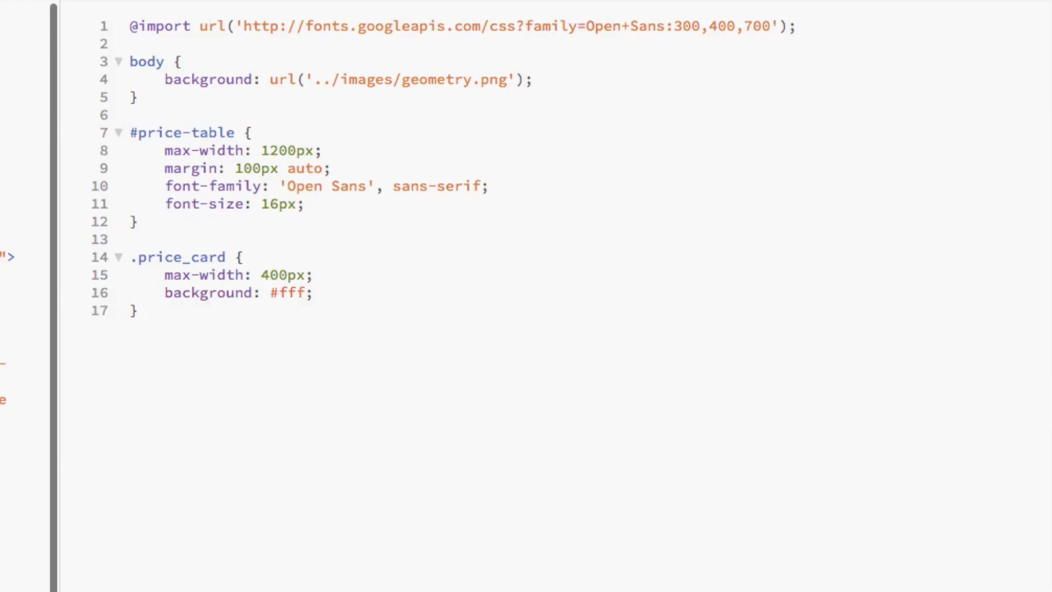
pyautogui.press('Return')
pyautogui.write('display: inli')
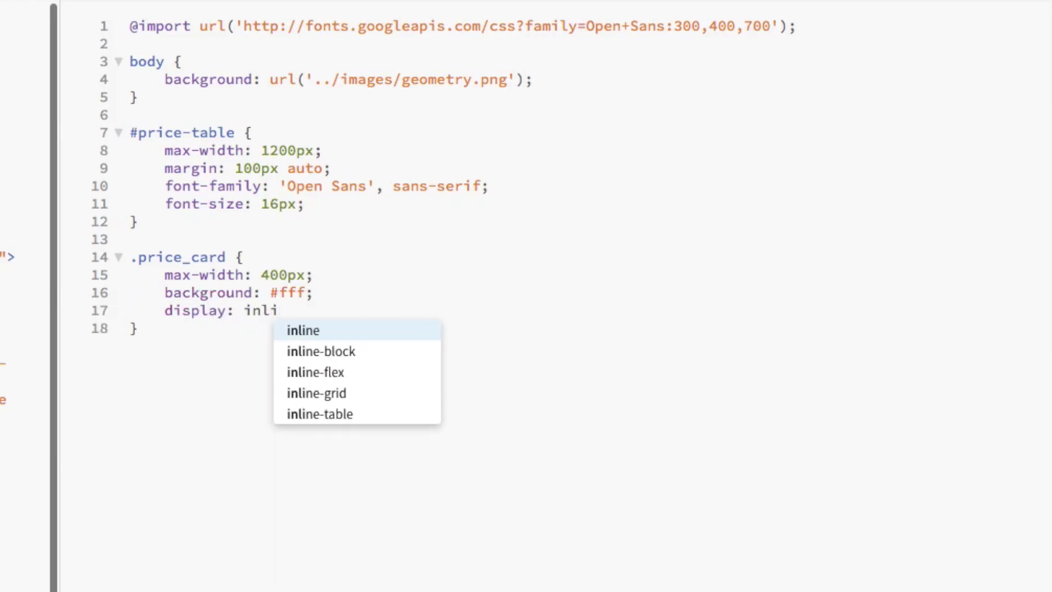
pyautogui.press('Down')
pyautogui.press('Down')
pyautogui.press('Down')
pyautogui.press('Return')
pyautogui.write(';')
pyautogui.press('Return')
pyautogui.write('border-radius: ')
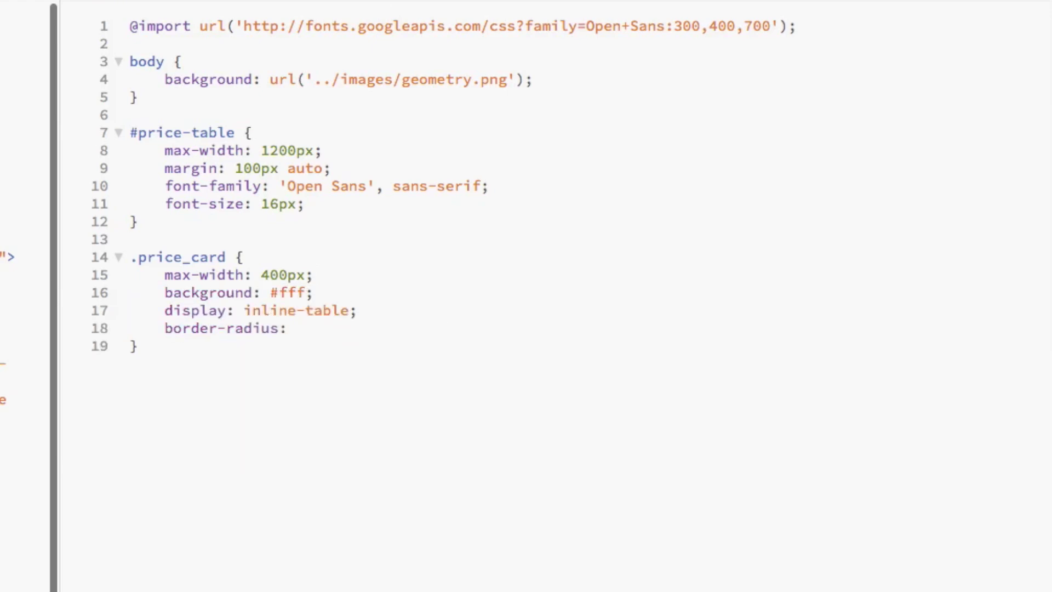
pyautogui.write('10px')
pyautogui.press('BackSpace')
pyautogui.press('BackSpace')
pyautogui.press('BackSpace')
pyautogui.write('px;')
pyautogui.press('Return')
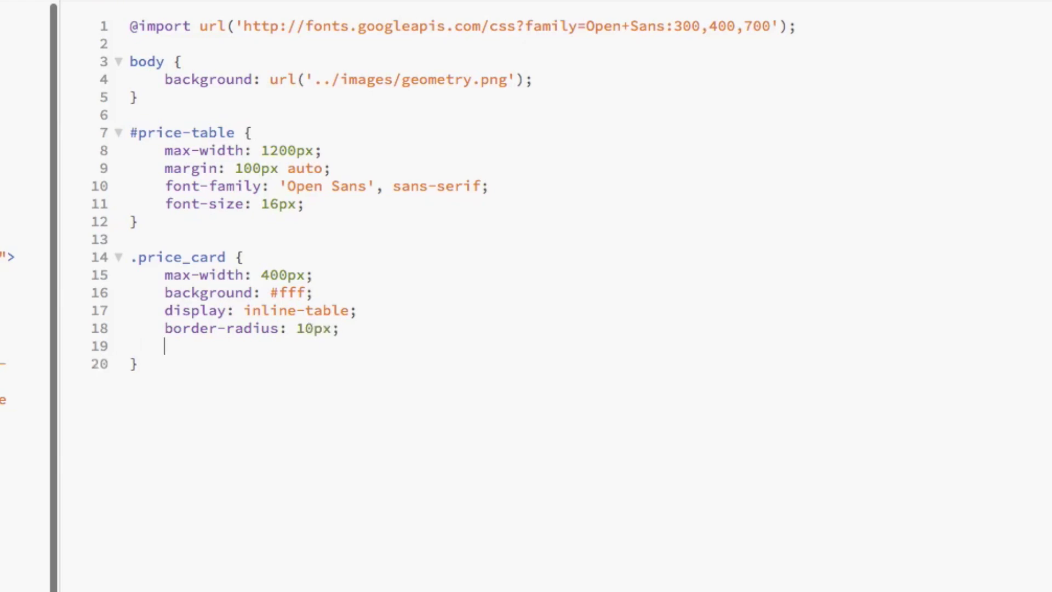
pyautogui.write('margin: 20px;')
pyautogui.press('Down')
# - Start a .header rule with white text color #fff
pyautogui.press('Return')
pyautogui.press('Return')
pyautogui.write('.header {')
pyautogui.press('Return')
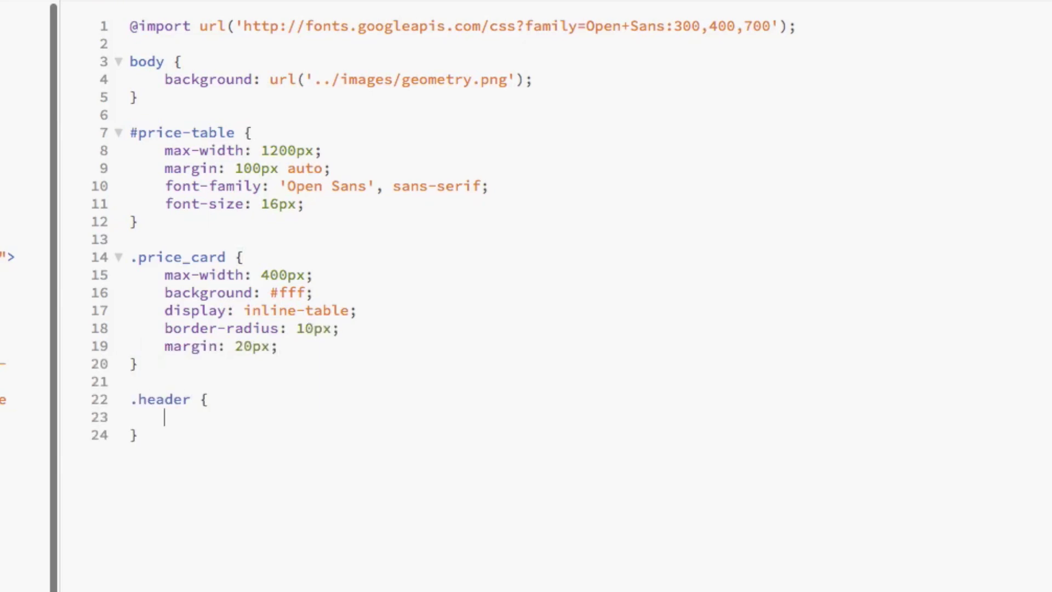
pyautogui.write('color: #fff;')
pyautogui.press('Return')
pyautogui.write('border-radius: ')
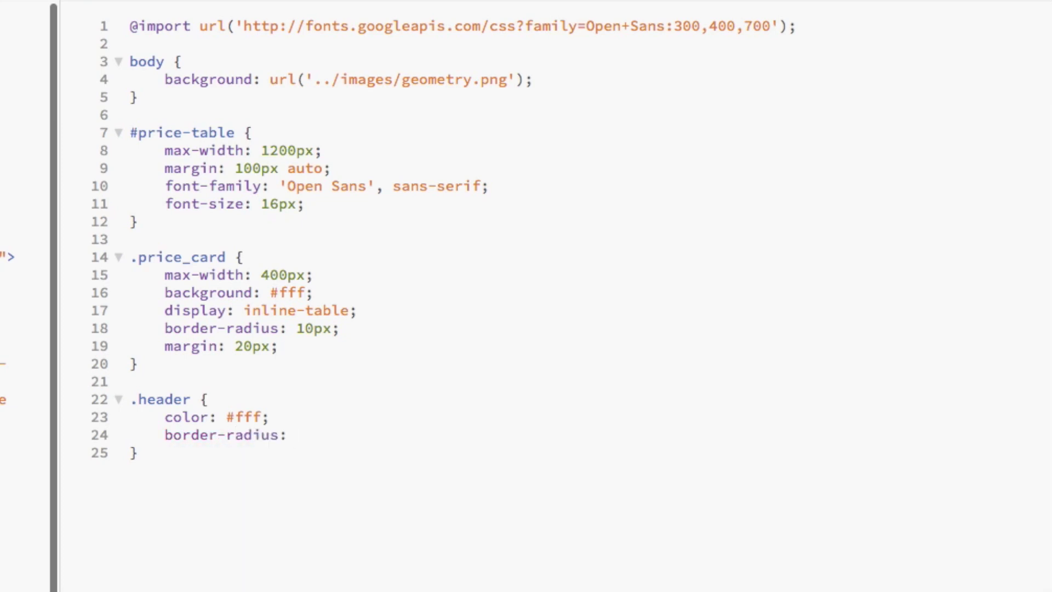
pyautogui.write('10px 10px 0 0;')
# - Round the header's top corners and give .free .header a linear-gradient starting at #66cc99
pyautogui.press('Down')
pyautogui.press('Return')
pyautogui.press('Return')
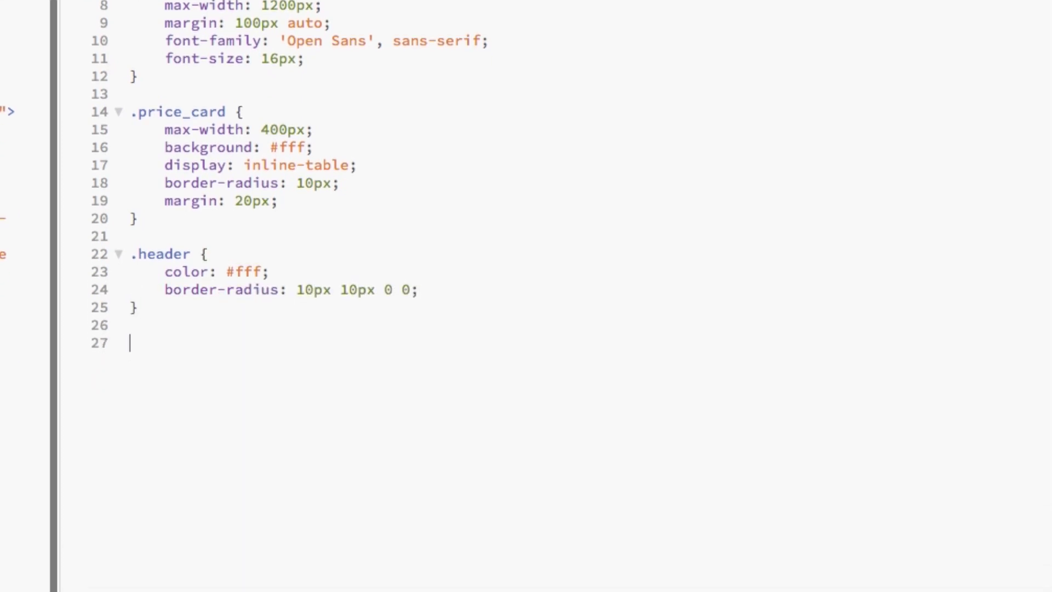
pyautogui.write('.free .header {')
pyautogui.press('Return')
pyautogui.write('backgroun')
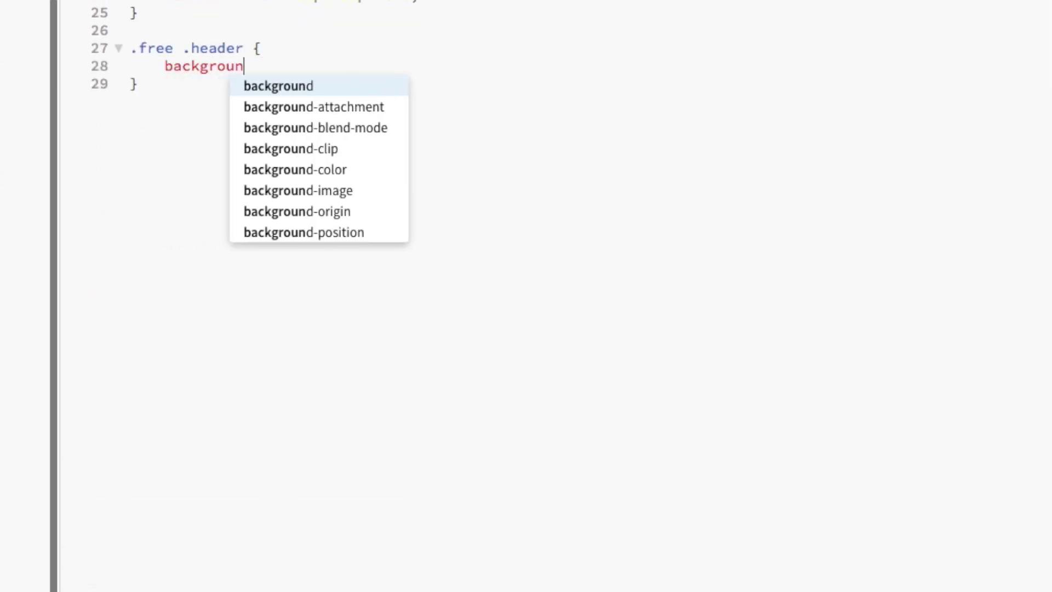
pyautogui.write('d-image')
pyautogui.press('Return')
pyautogui.press('Down')
pyautogui.press('Return')
pyautogui.write('#')
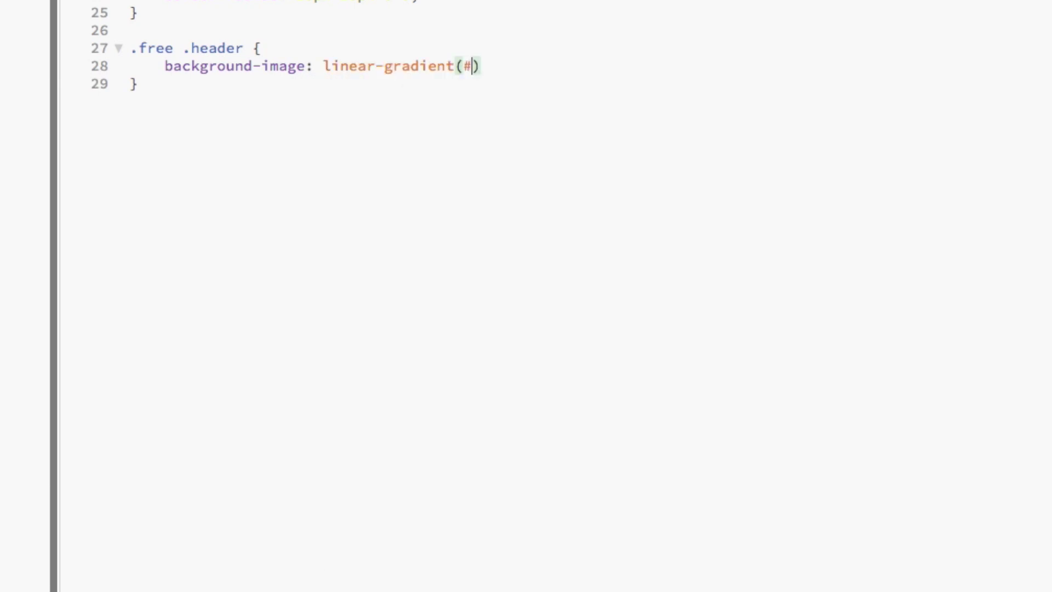
pyautogui.write('66CC99, #9')
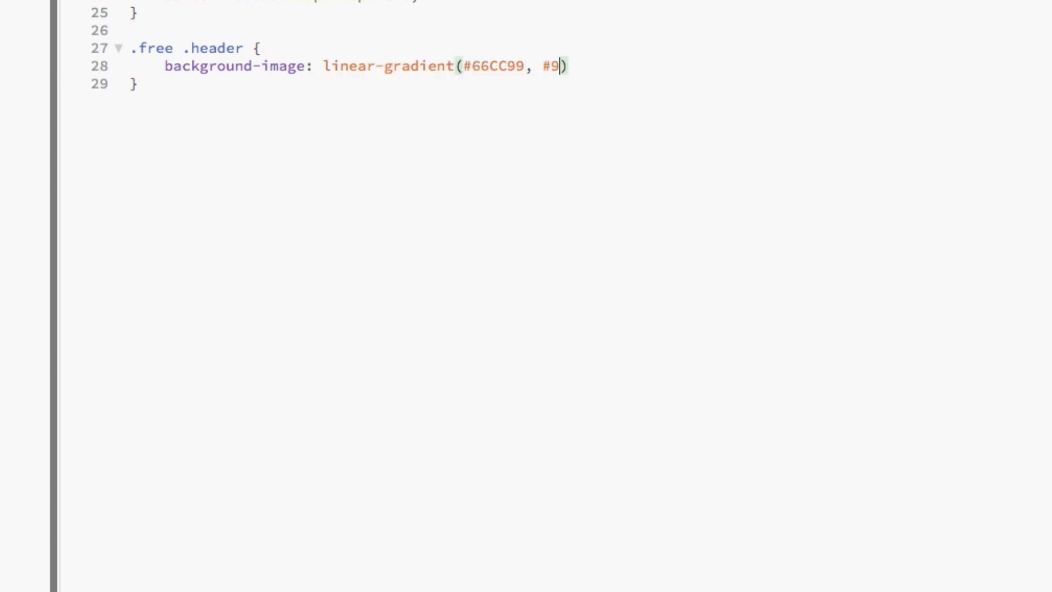
pyautogui.write('2')
pyautogui.press('BackSpace')
pyautogui.press('BackSpace')
pyautogui.press('BackSpace')
pyautogui.write('#6')
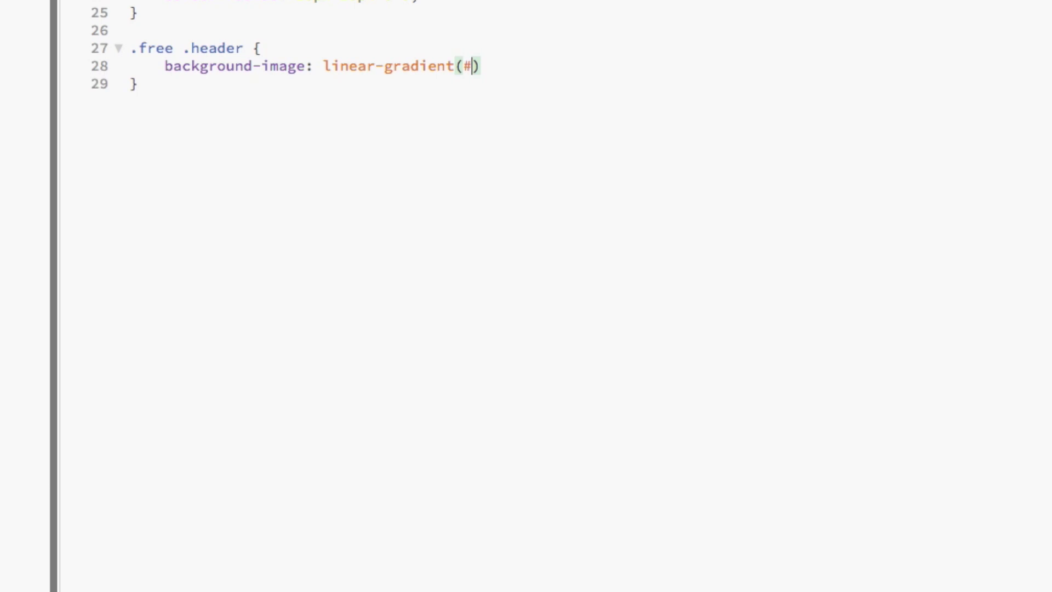
pyautogui.write('6cc99, #9')
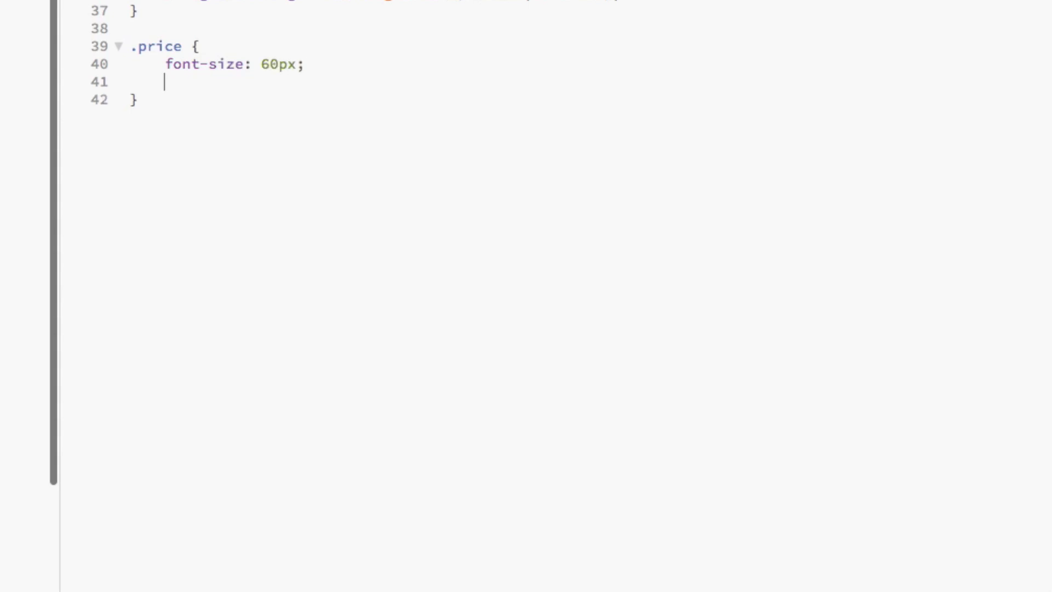
pyautogui.write('font-weight: 300;')
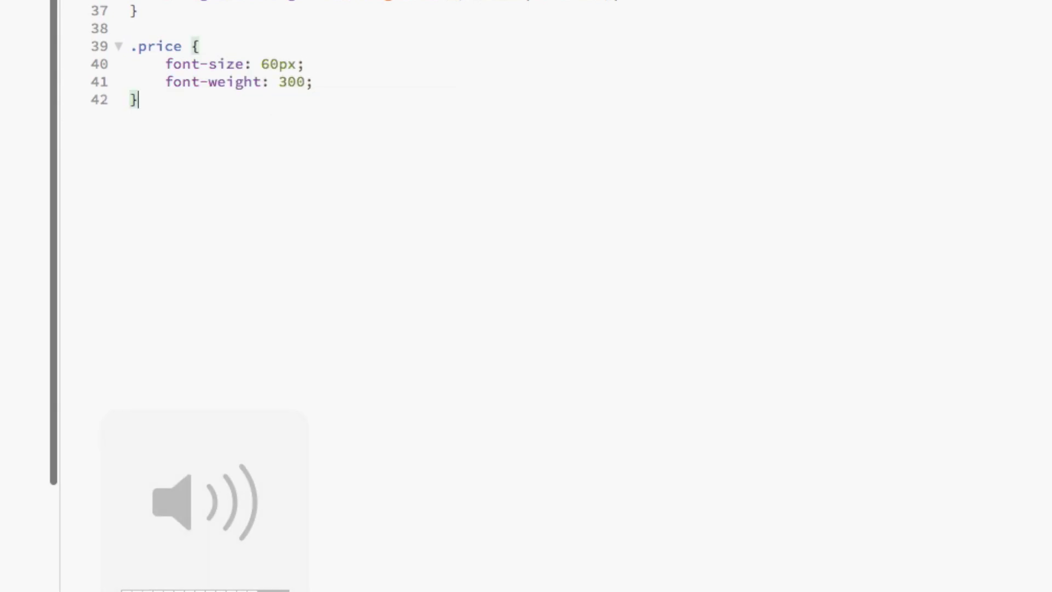
# - Give .price weight 300, block display, centred text and 30px 0 10px padding
pyautogui.press('BackSpace')
pyautogui.press('BackSpace')
pyautogui.press('BackSpace')
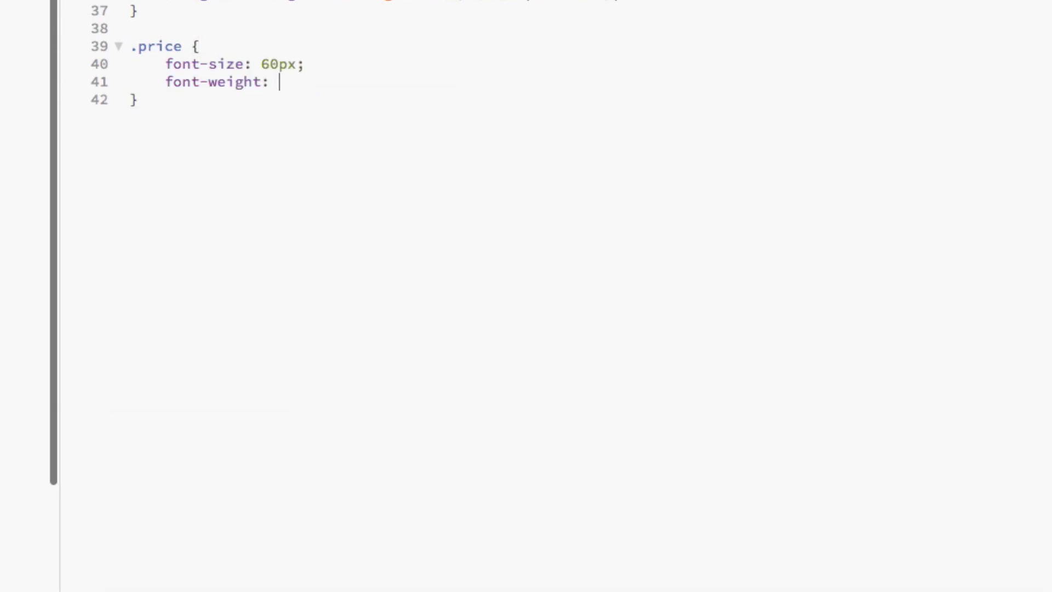
pyautogui.write('300;')
pyautogui.press('Return')
pyautogui.write('display:')
pyautogui.press('Return')
pyautogui.write(';')
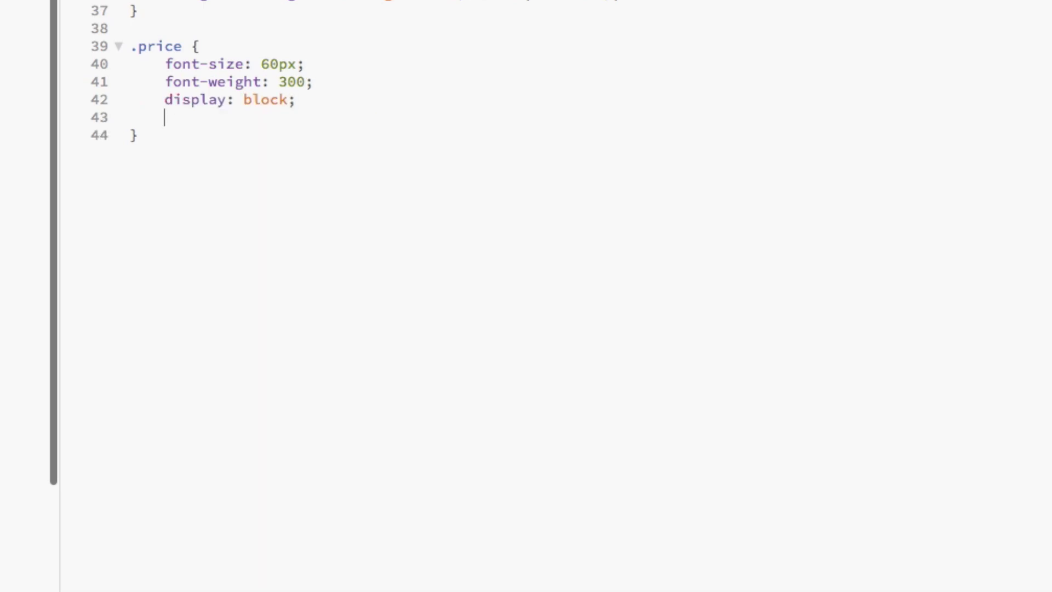
pyautogui.write('text-align: center;')
pyautogui.press('Return')
pyautogui.write('padding: 30px 0 10')
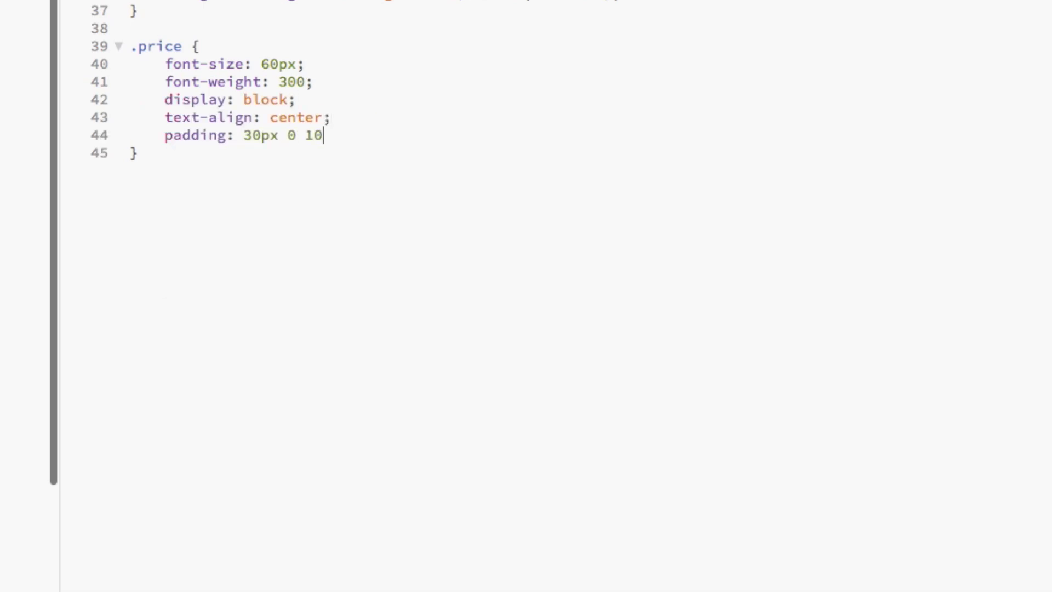
pyautogui.write('px;')
pyautogui.press('Down')
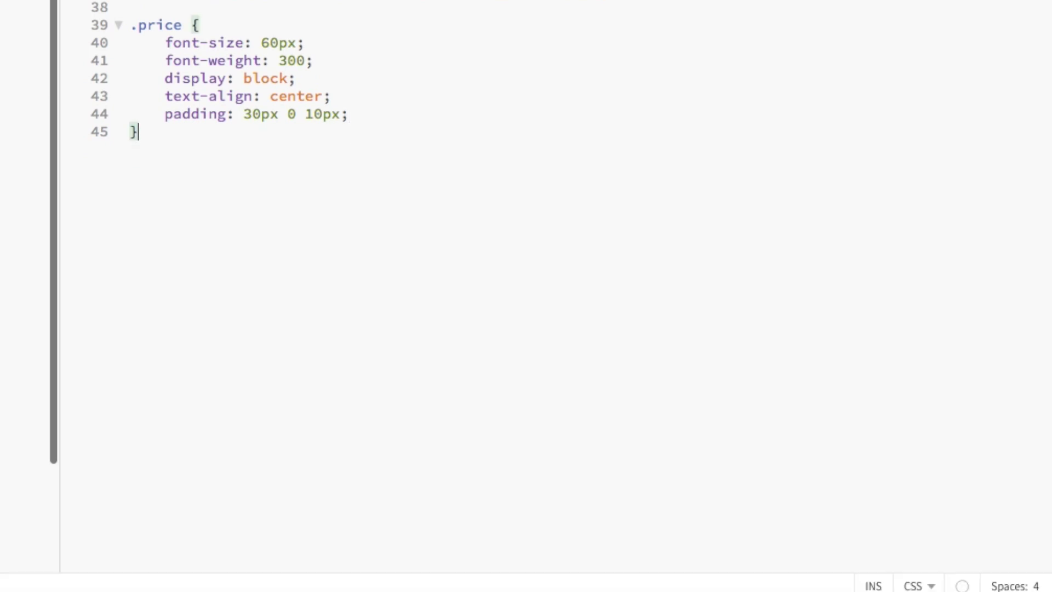
# - Start a .month rule with an 18px font size
pyautogui.press('Return')
pyautogui.press('Return')
pyautogui.write('.month {')
pyautogui.press('Return')
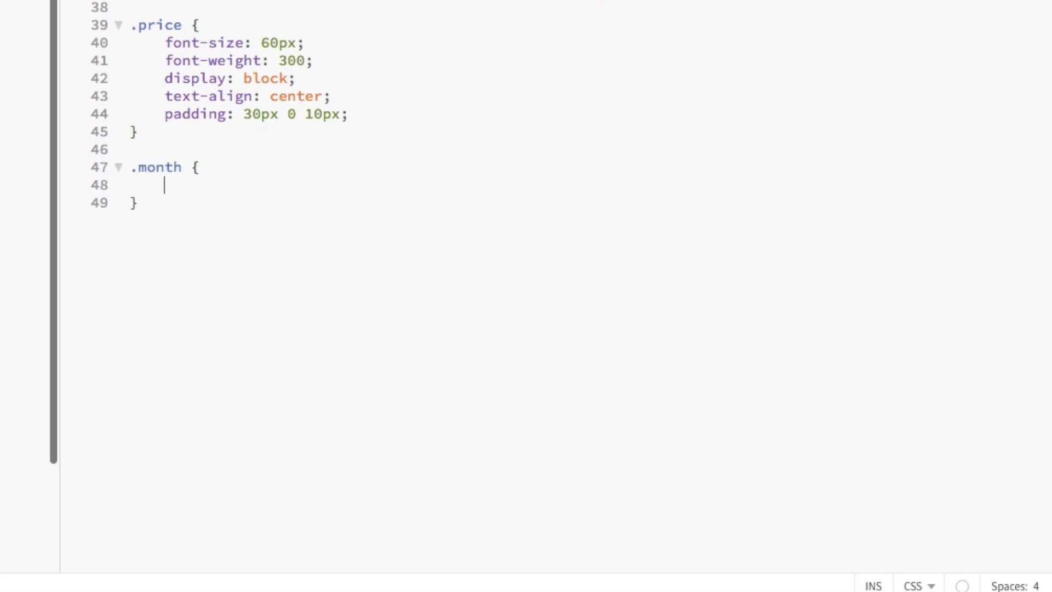
pyautogui.write('font-s')
pyautogui.press('Return')
pyautogui.write('18')
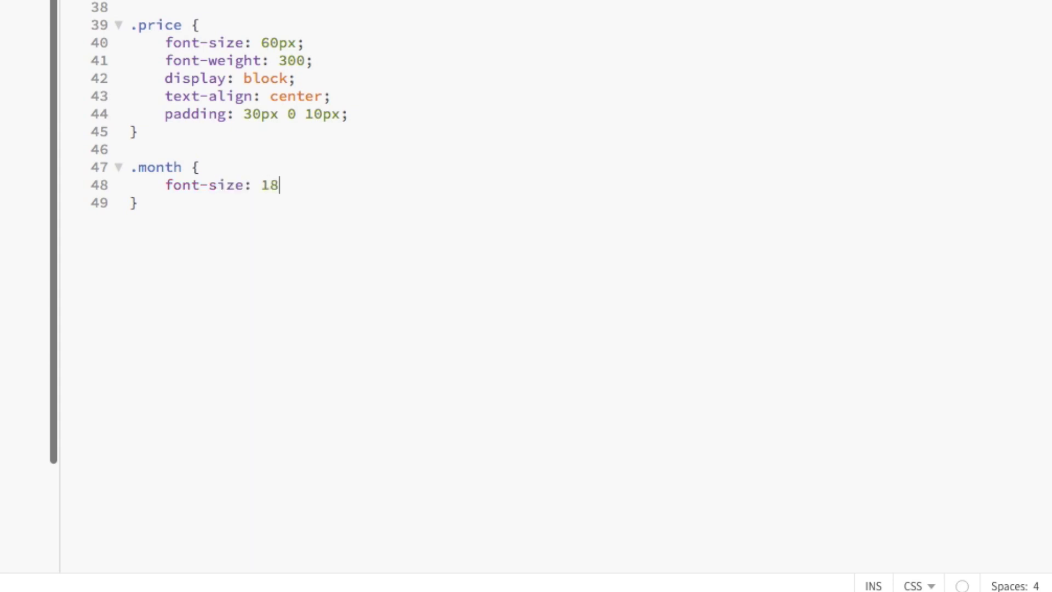
pyautogui.write('px;')
# - Set the .month font weight to 300
pyautogui.press('Return')
pyautogui.write('font-w')
pyautogui.press('Return')
pyautogui.write('300;')
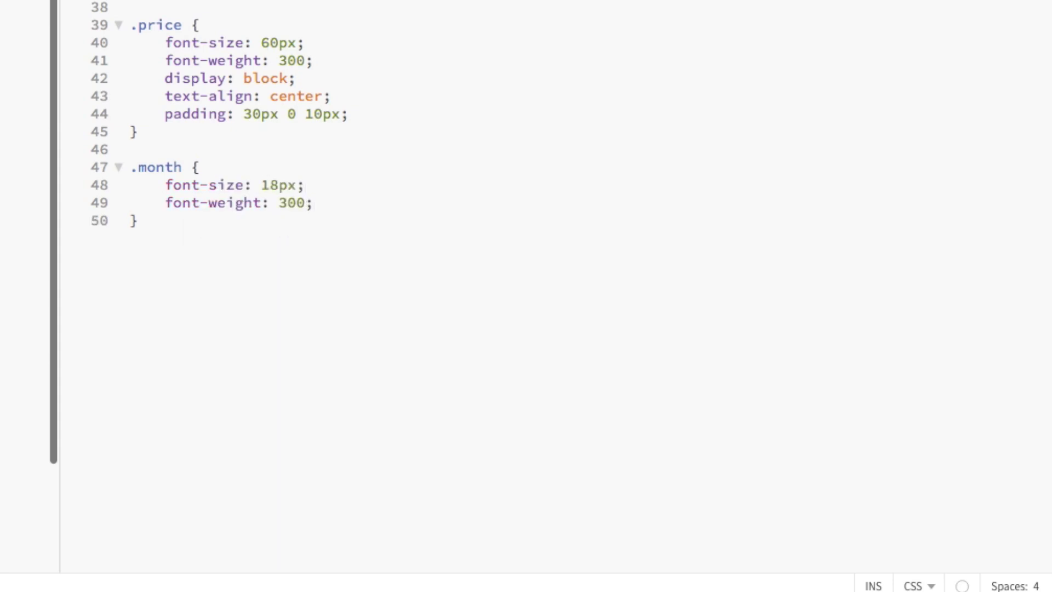
pyautogui.press('Down')
pyautogui.press('Return')
pyautogui.press('Return')
pyautogui.write('.name {')
# - Write .name with 15px size, weight 700, block display, centred text and 0 0 30px padding
pyautogui.press('Return')
pyautogui.write('font-s')
pyautogui.press('Return')
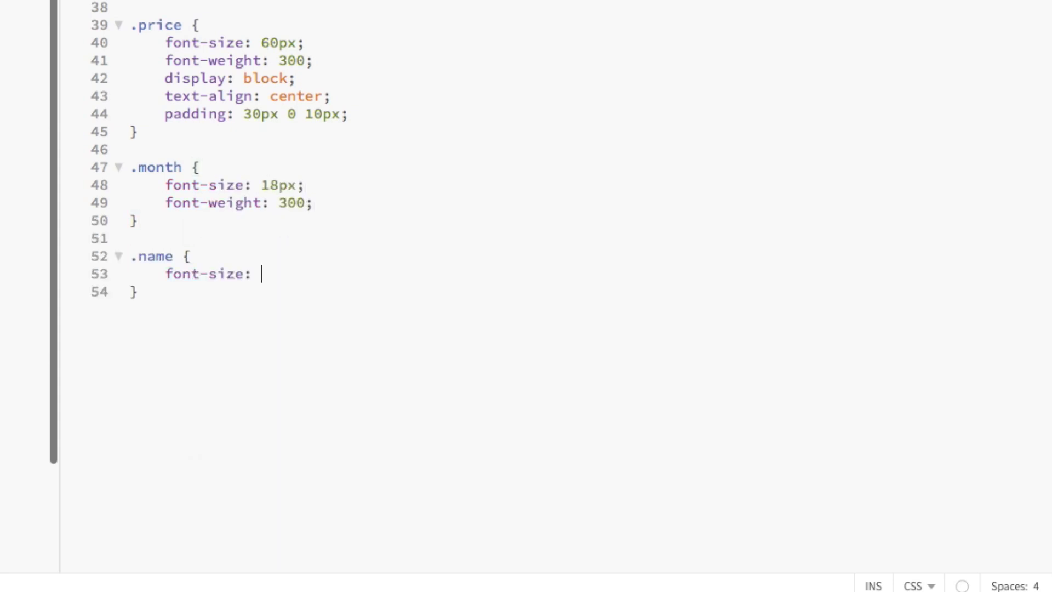
pyautogui.write('15px;')
pyautogui.press('Return')
pyautogui.write('font-w')
pyautogui.press('Return')
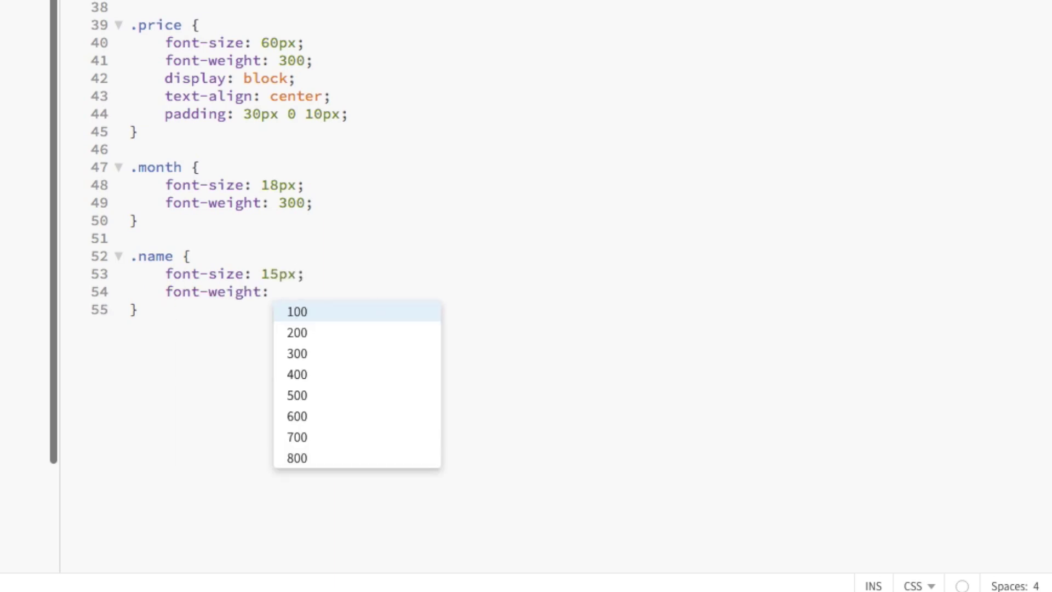
pyautogui.write('700;')
pyautogui.press('Return')
pyautogui.write('dis')
pyautogui.press('Return')
pyautogui.write('block;')
pyautogui.press('Return')
pyautogui.write('text-align: center')
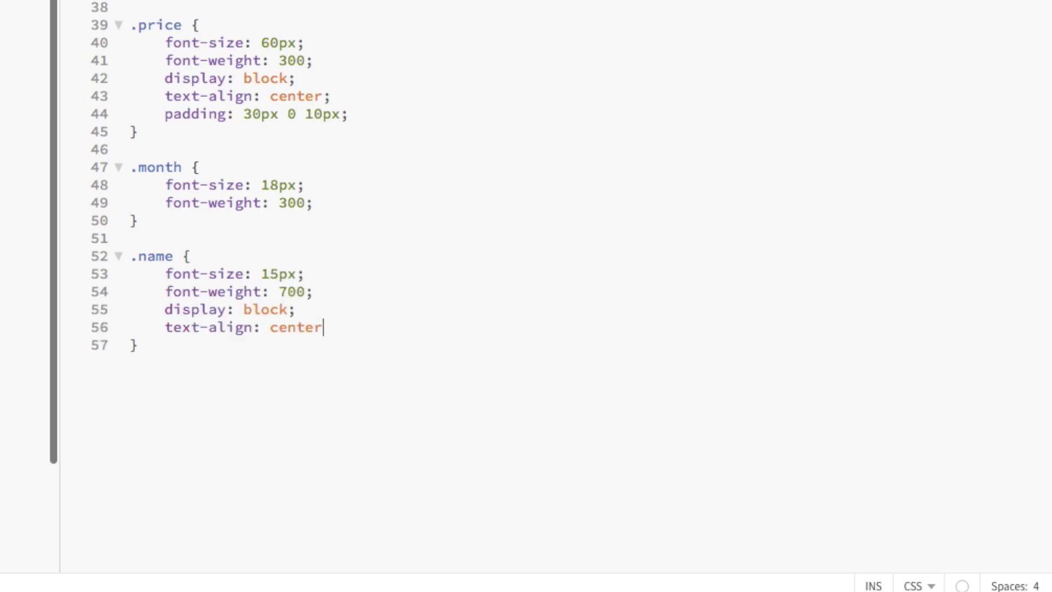
pyautogui.write(';')
pyautogui.press('Return')
pyautogui.write('pa')
pyautogui.write('30px;')
pyautogui.press('Down')
pyautogui.press('Return')
pyautogui.press('Return')
pyautogui.press('Return')
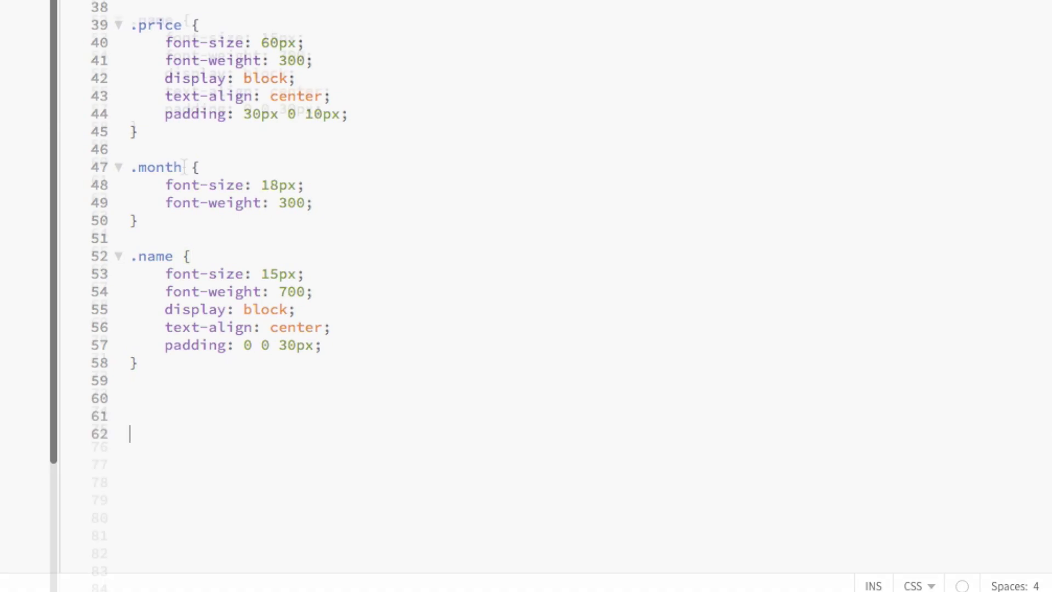
pyautogui.press('Up')
pyautogui.press('Up')
pyautogui.write('.')
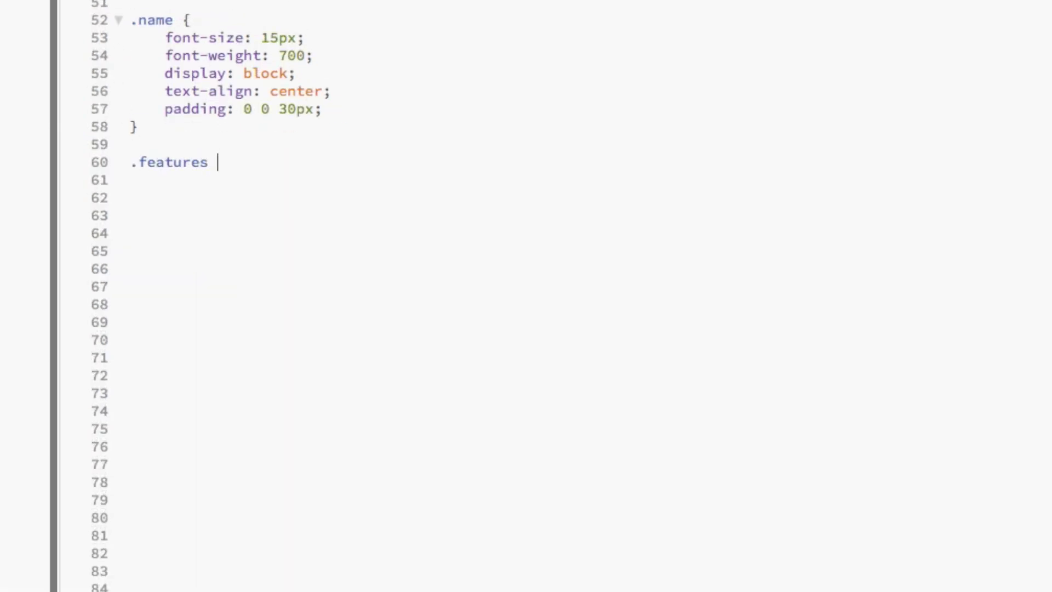
# - Give .features no list bullets, centred #8a8a8a text, and zero margin and padding
pyautogui.press('Return')
pyautogui.write('list-s')
pyautogui.press('Return')
pyautogui.write('no')
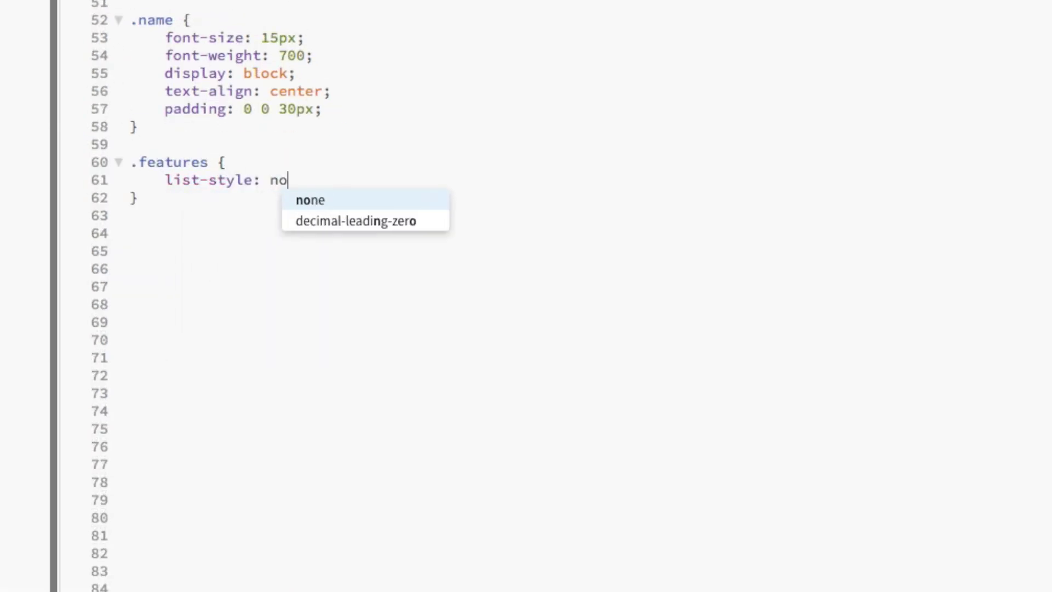
pyautogui.write('ne;')
pyautogui.press('Return')
pyautogui.write('text-a')
pyautogui.press('Return')
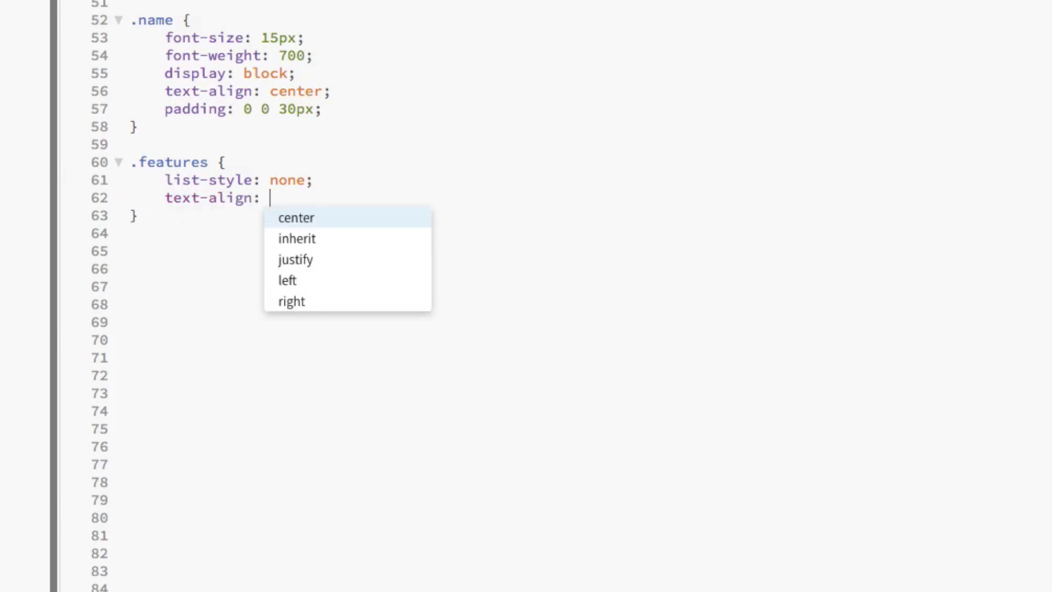
pyautogui.press('Return')
pyautogui.write(';')
pyautogui.write('#')
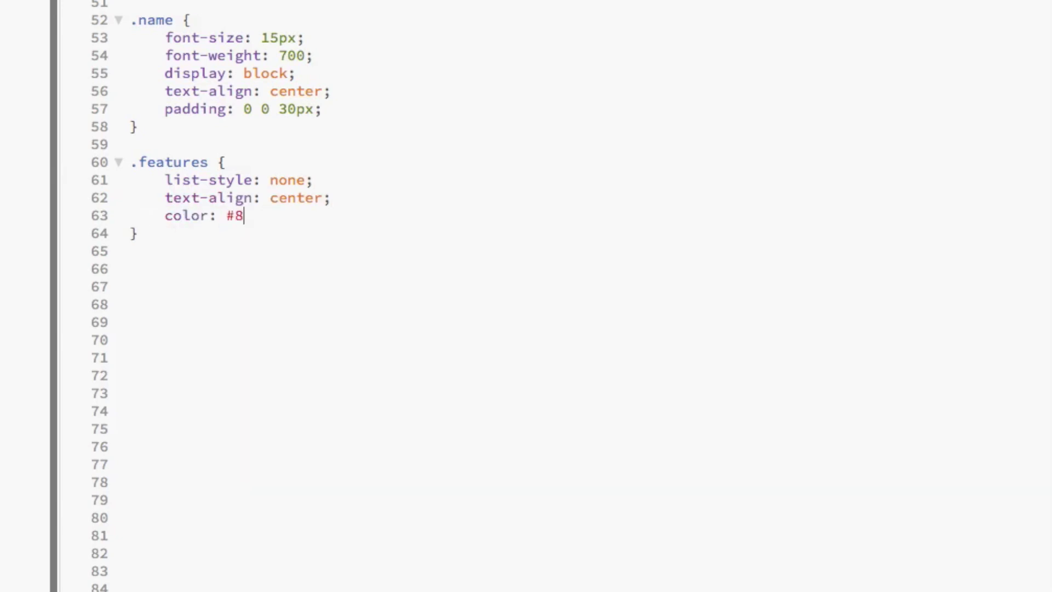
pyautogui.write('8a8a;')
pyautogui.press('Return')
pyautogui.write('ma')
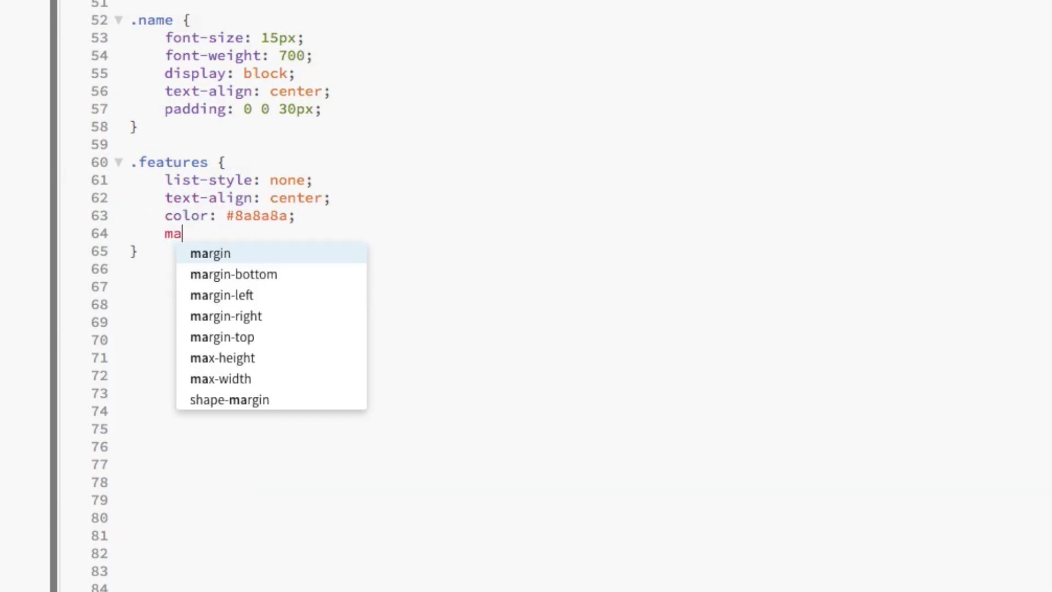
pyautogui.press('Return')
pyautogui.write('0;')
pyautogui.press('Return')
pyautogui.write('pa')
pyautogui.press('Return')
pyautogui.write('0;')
pyautogui.press('Down')
pyautogui.press('Down')
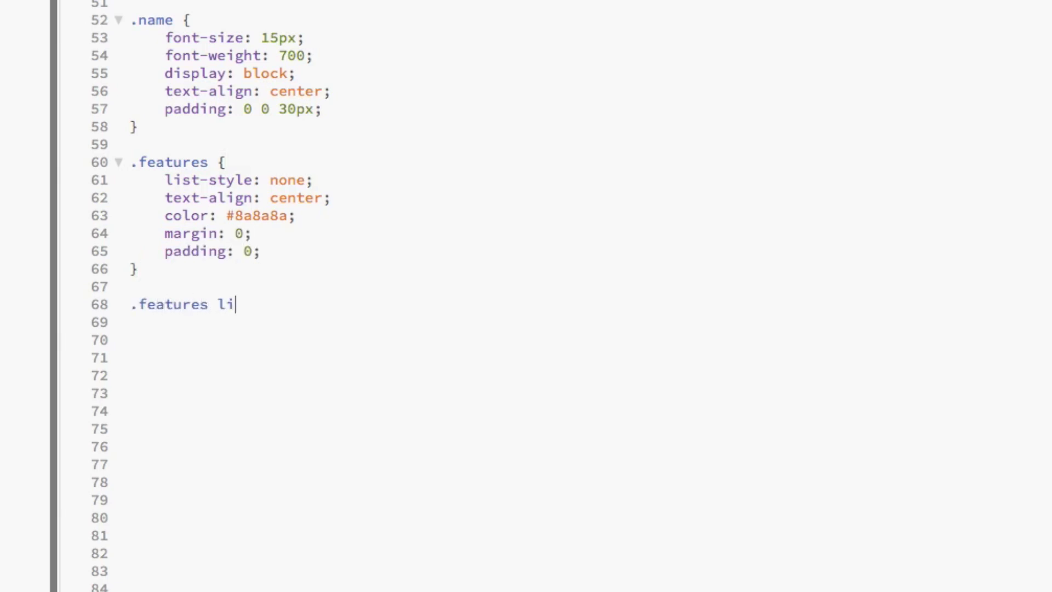
pyautogui.write('{')
# - Add a .features li rule with margin 0 35px, padding 20px 15px and max-width 300px
pyautogui.press('Return')
pyautogui.write('ma')
pyautogui.press('Return')
pyautogui.write('0')
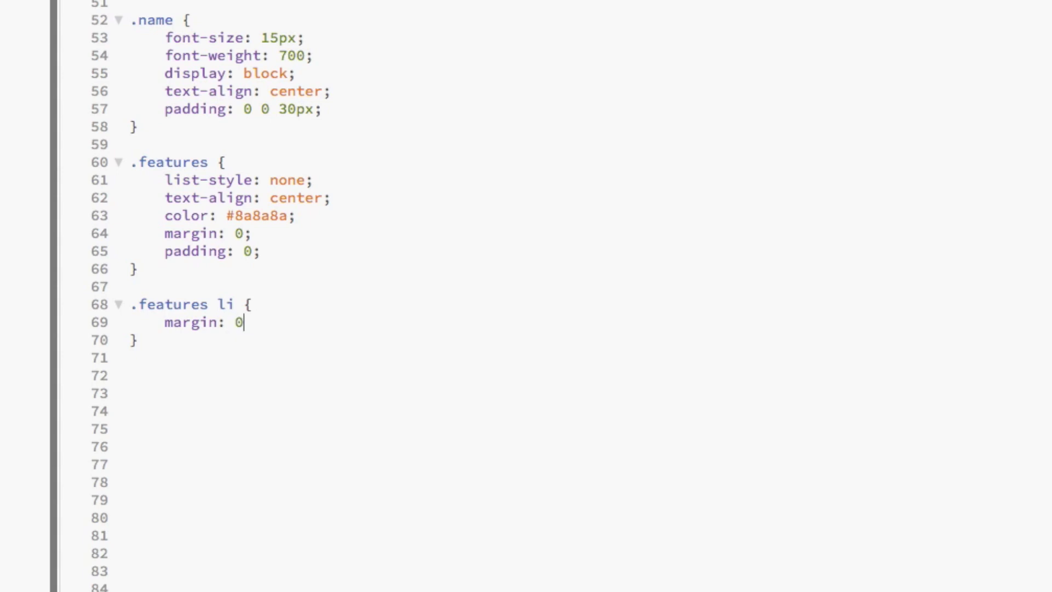
pyautogui.write(' 35p')
pyautogui.press('Return')
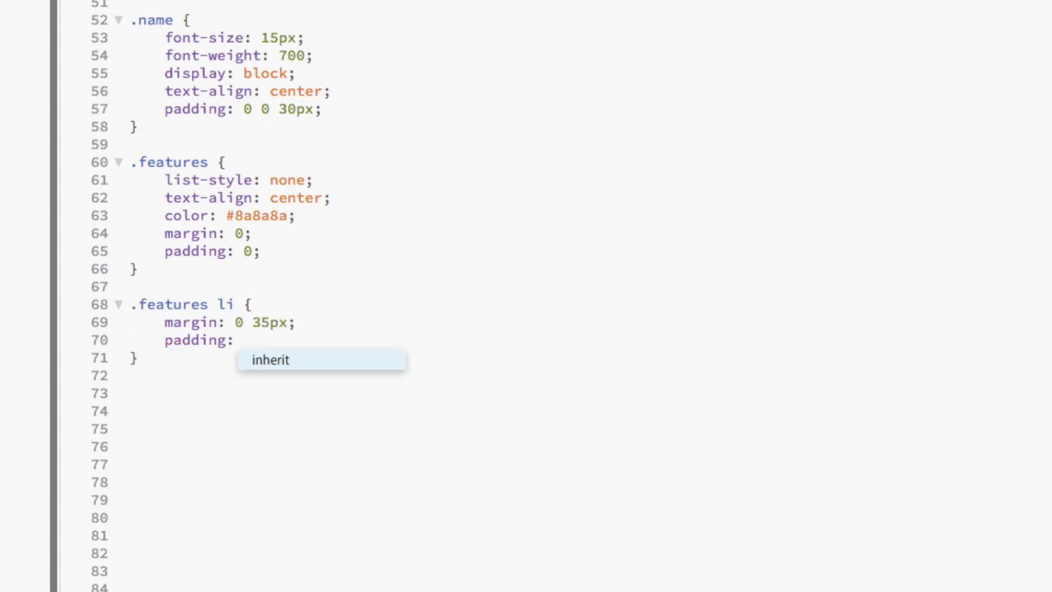
pyautogui.write('20px 15px;')
pyautogui.press('Return')
pyautogui.write('max')
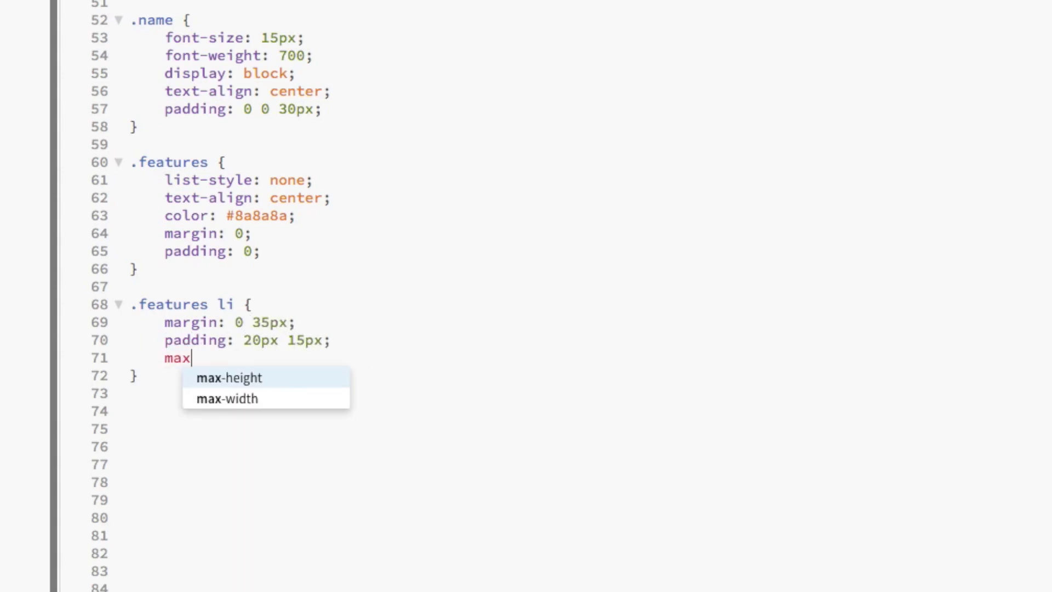
pyautogui.press('Down')
pyautogui.press('Return')
pyautogui.write('300px;')
pyautogui.press('Down')
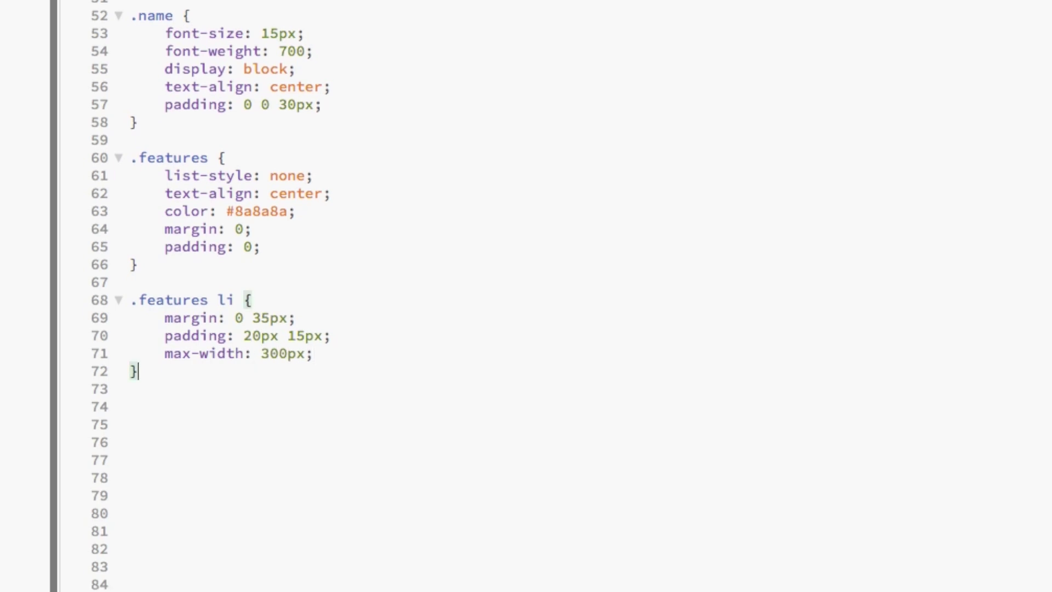
pyautogui.press('Return')
pyautogui.press('Return')
pyautogui.write('.features ')
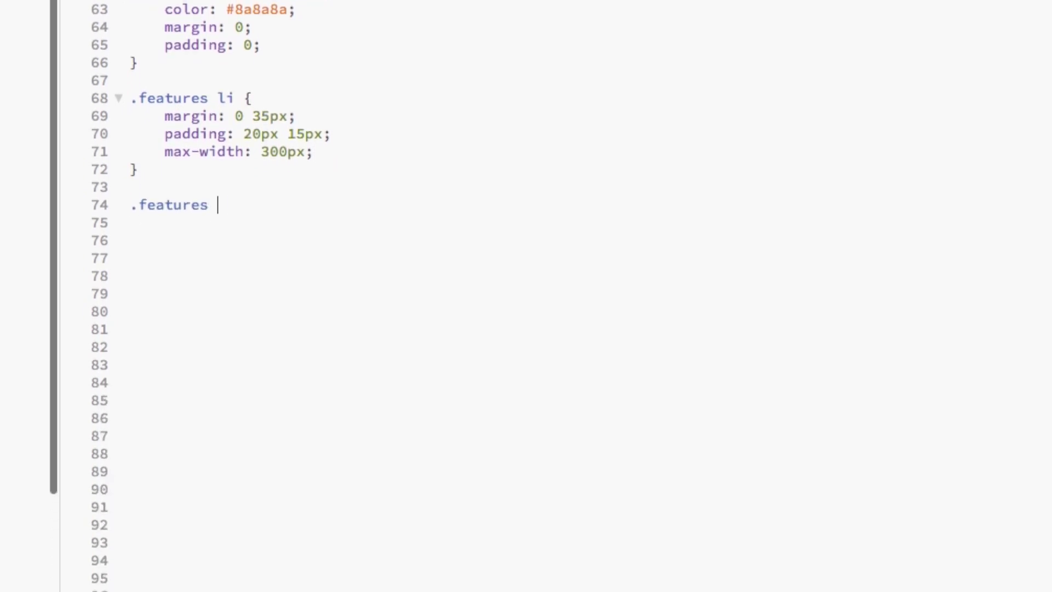
pyautogui.write('li:not')
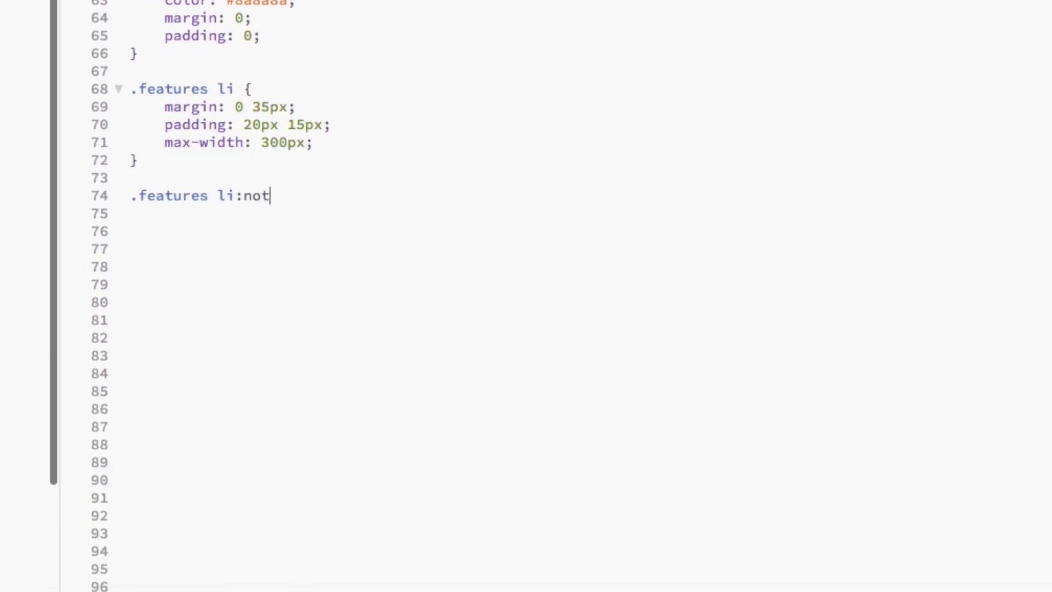
pyautogui.write('(:last-child')
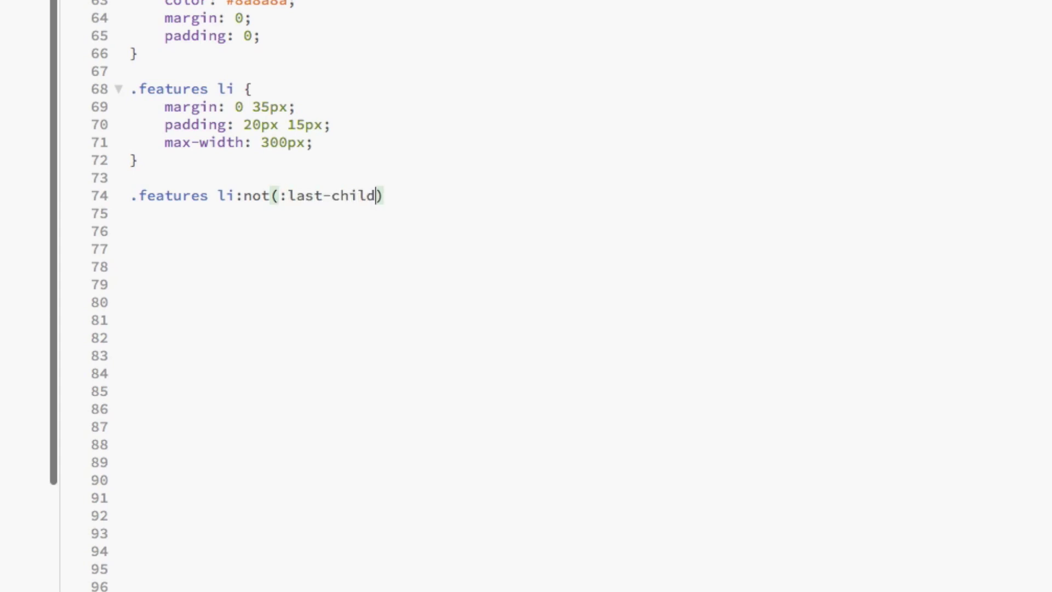
pyautogui.write(') {')
# - Add .features li:not(:last-child) with a 1px solid #f2f2f2 border, zeroing top, left and right
pyautogui.press('Return')
pyautogui.write('border: ')
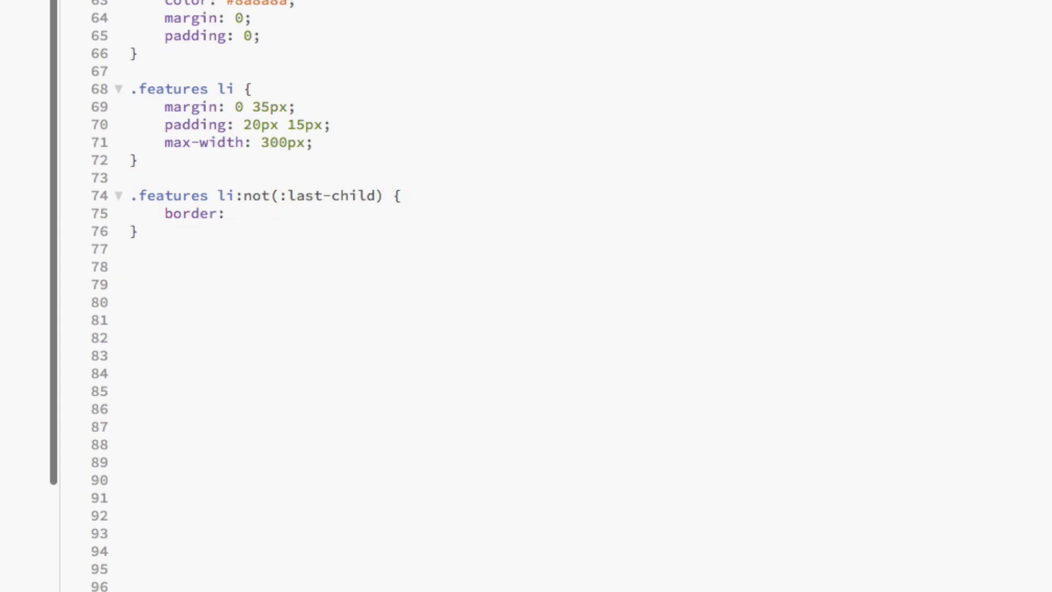
pyautogui.write('1px solid #f2f2f2;')
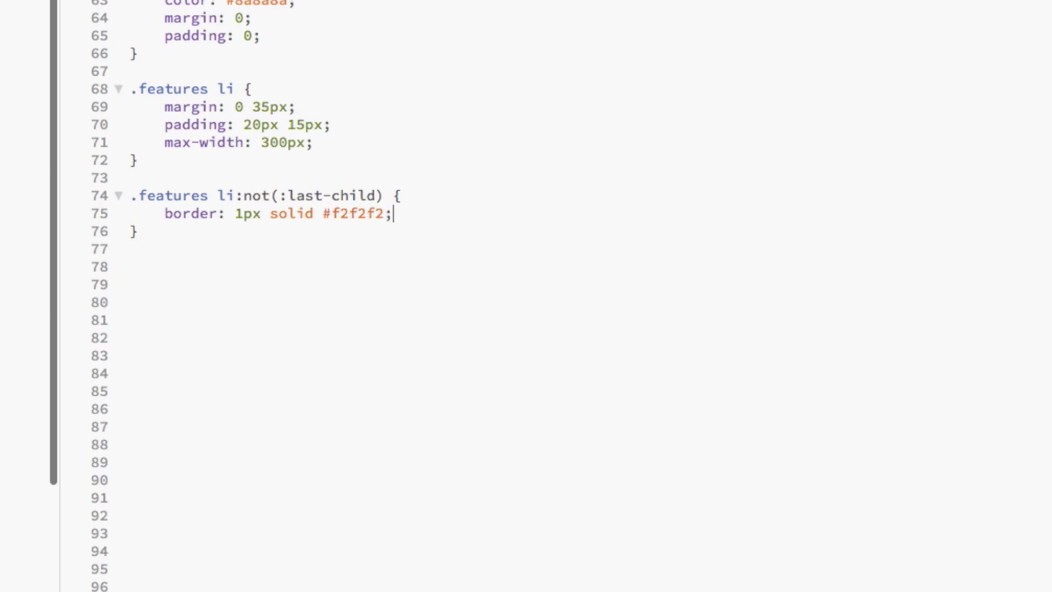
pyautogui.press('Return')
pyautogui.write('bor')
pyautogui.press('Return')
pyautogui.write('-top')
pyautogui.press('Return')
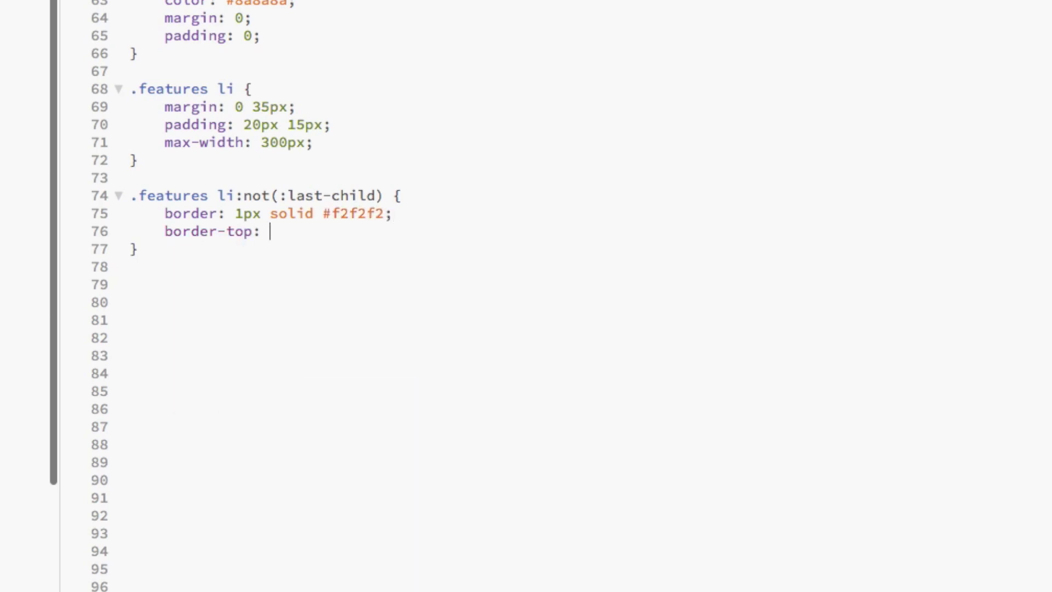
pyautogui.write('0;')
pyautogui.press('Return')
pyautogui.write('border')
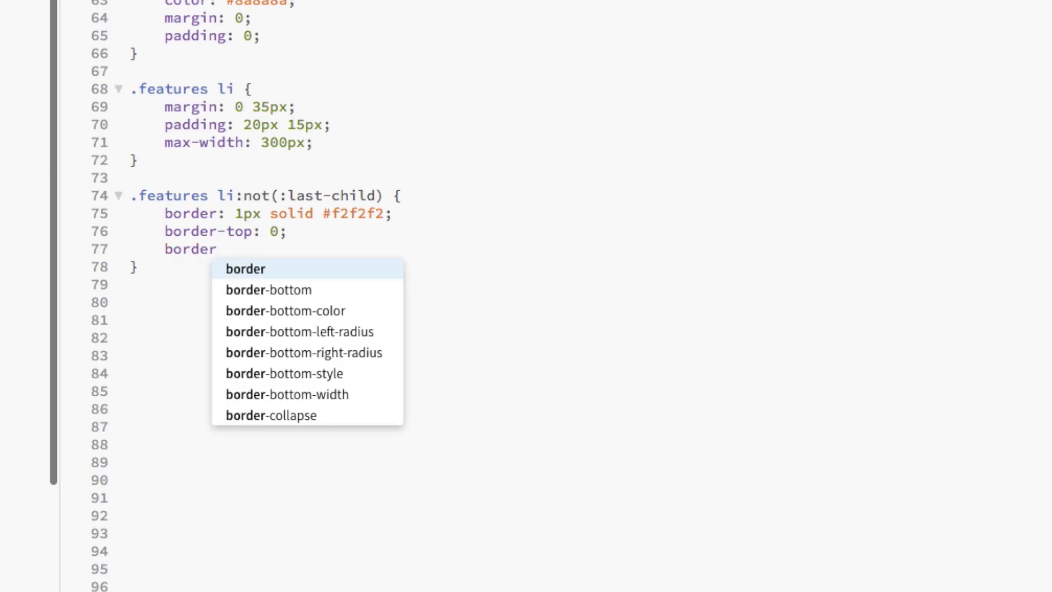
pyautogui.write('-lef')
pyautogui.press('Return')
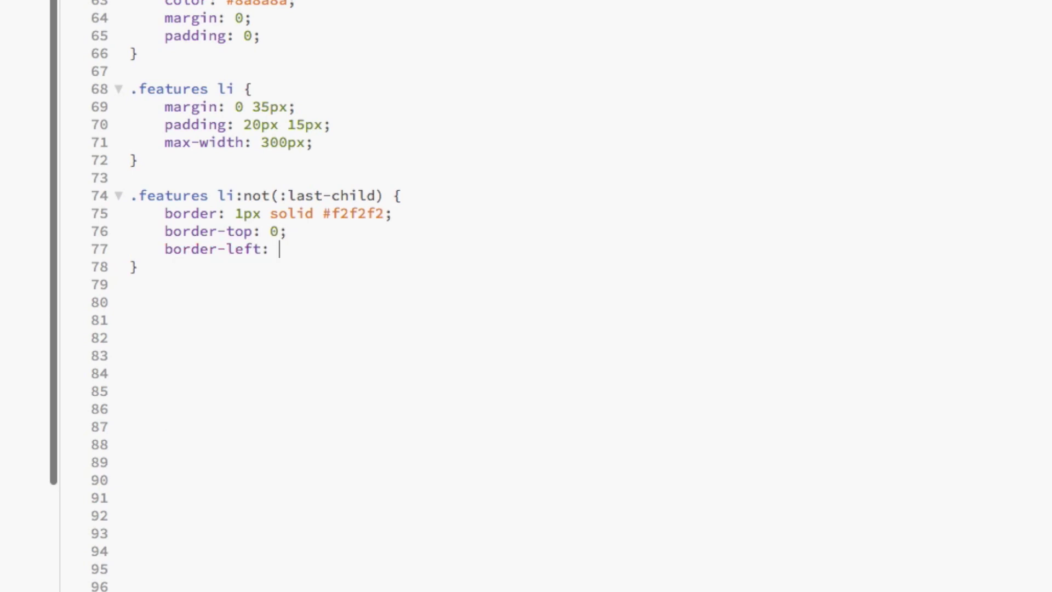
pyautogui.write('border-right')
pyautogui.write('0;')
pyautogui.press('Return')
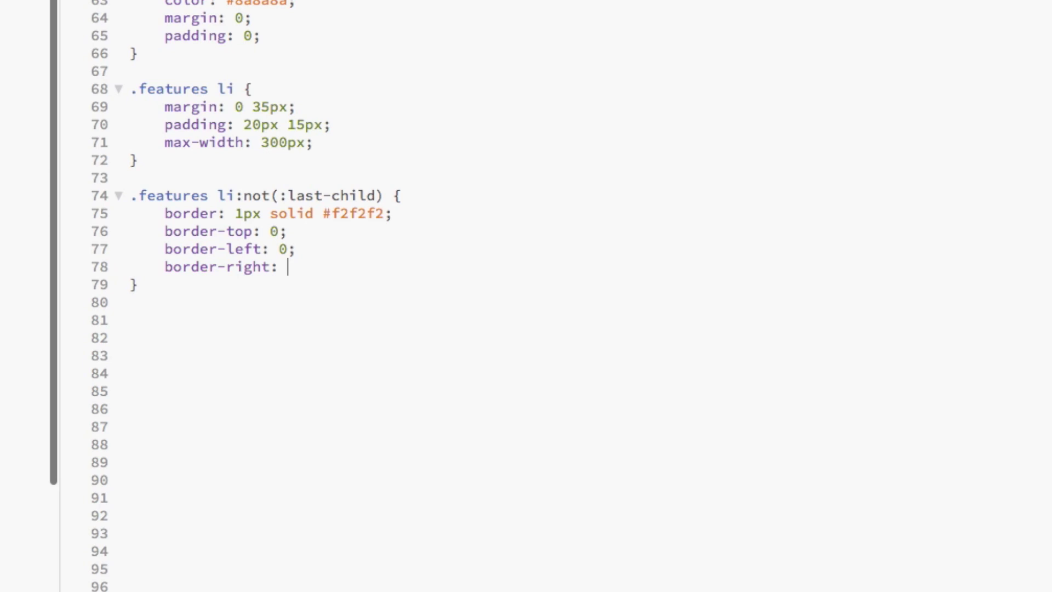
pyautogui.write('button { color: ')
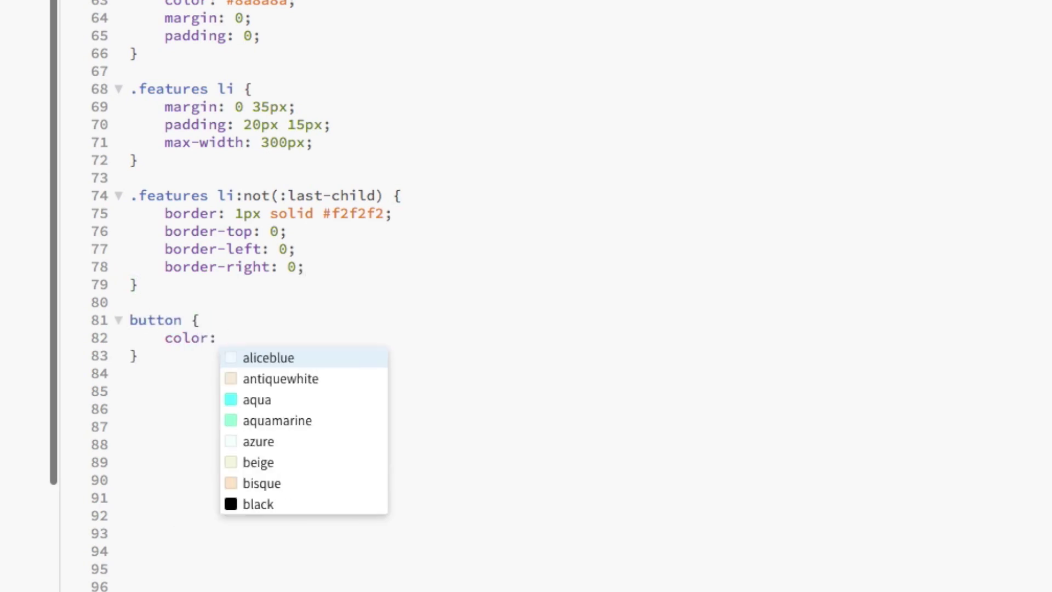
pyautogui.write('#fff; bor')
# - Give buttons white bold 15px uppercase text, no border, 60px height, 100% width, pointer cursor, 0 0 10px 10px radius
pyautogui.press('Return')
pyautogui.write('0;')
pyautogui.press('Return')
pyautogui.write('height:')
pyautogui.press('Return')
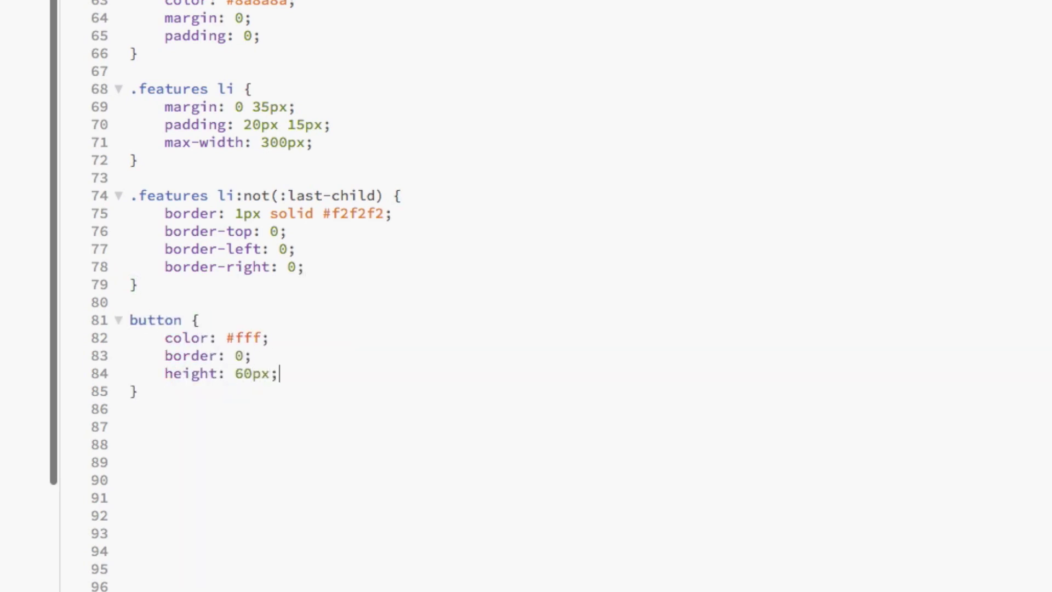
pyautogui.write('60px; wid')
pyautogui.press('Return')
pyautogui.write('100%; display: block; ')
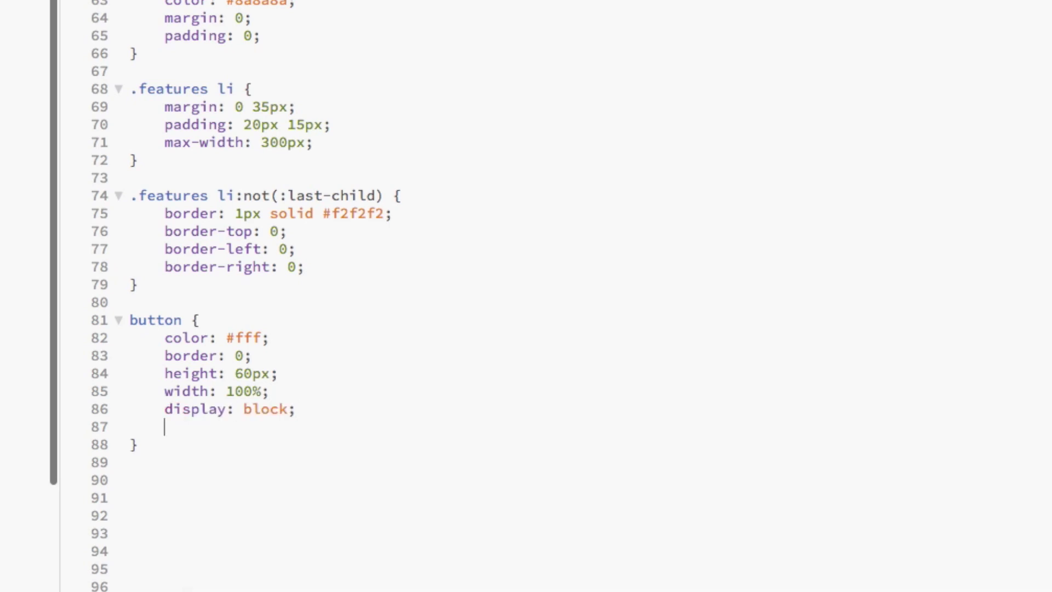
pyautogui.write('font-weight: 700;')
pyautogui.write('font-size: 15px')
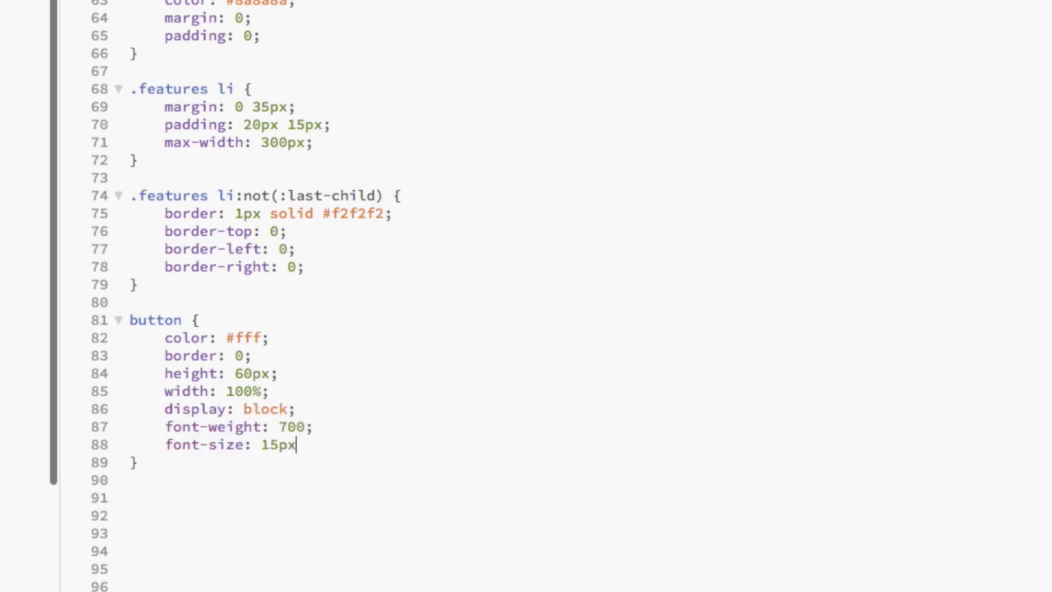
pyautogui.write('; text-t')
pyautogui.press('Return')
pyautogui.write('u')
pyautogui.press('Return')
pyautogui.write('; ma')
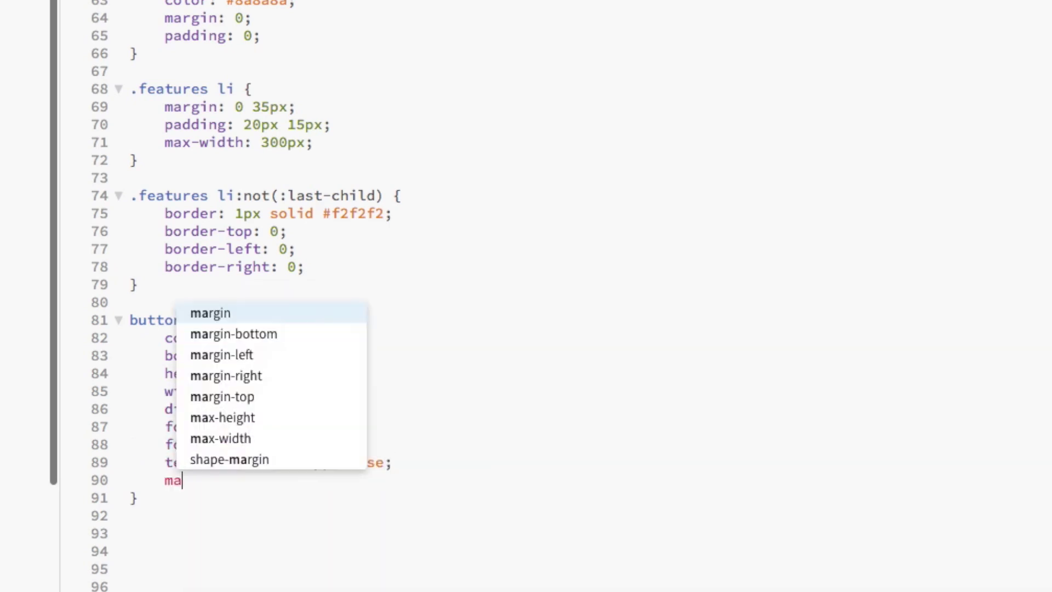
pyautogui.press('Return')
pyautogui.write('20')
pyautogui.write('cu')
pyautogui.press('Return')
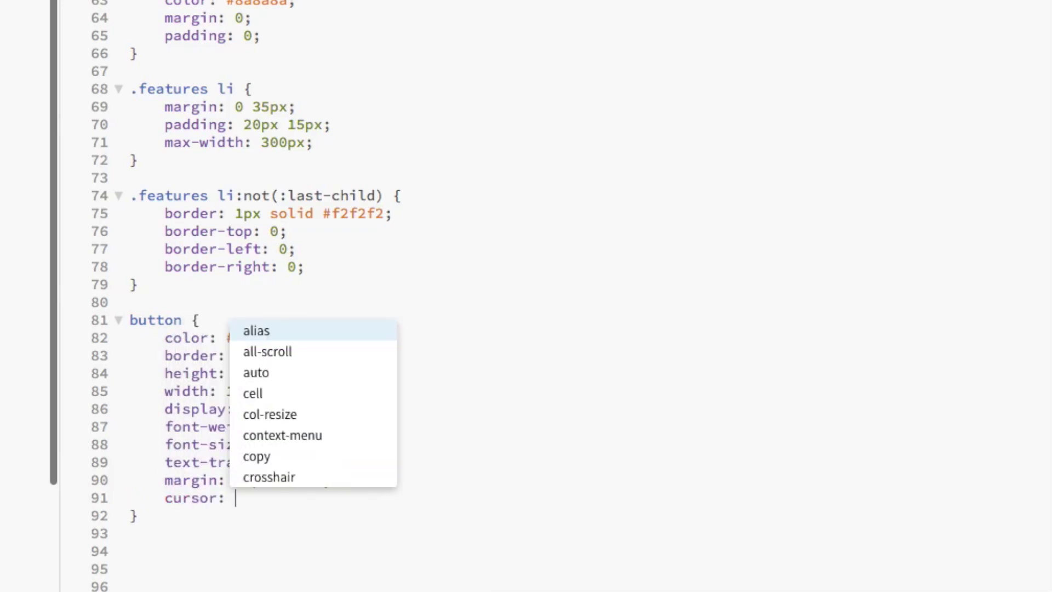
pyautogui.write('p')
pyautogui.press('Return')
pyautogui.write('; bor')
pyautogui.press('BackSpace')
pyautogui.press('BackSpace')
pyautogui.write('order-r')
pyautogui.press('Return')
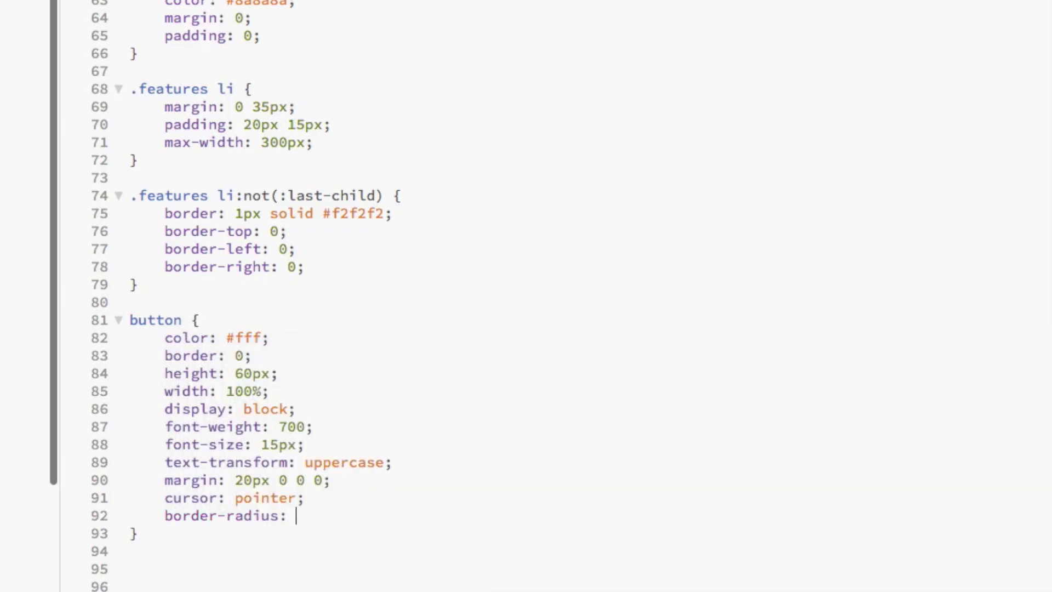
pyautogui.write('0 0 10px 10px;')
pyautogui.scroll(-8, 136, 242)
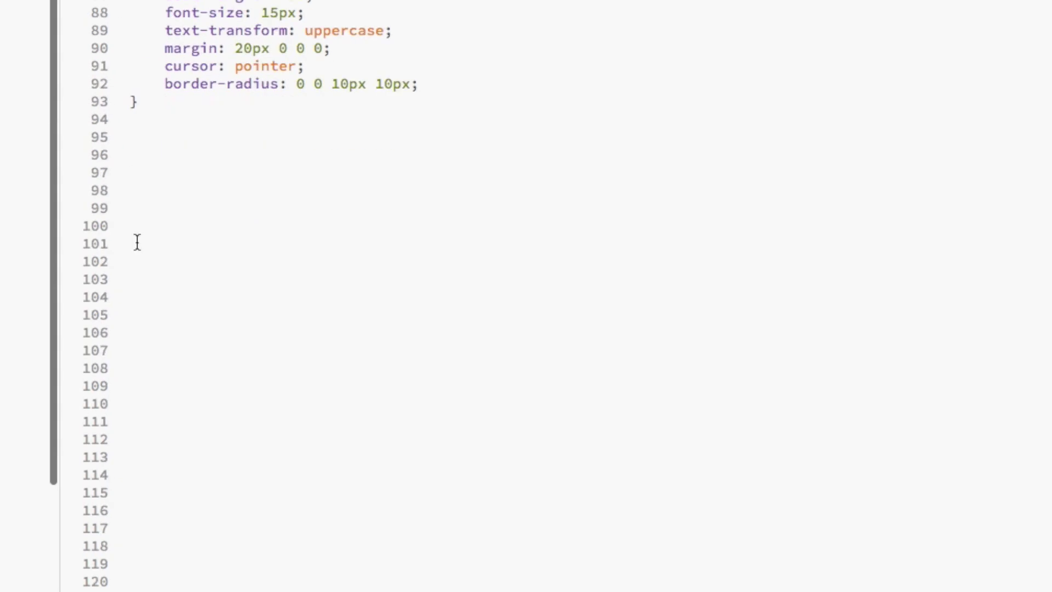
pyautogui.click(142, 144)
pyautogui.write('.free button {')
# - Start a .free button rule with a background colour beginning #92
pyautogui.press('Return')
pyautogui.write('background: #92')
pyautogui.press('Return')
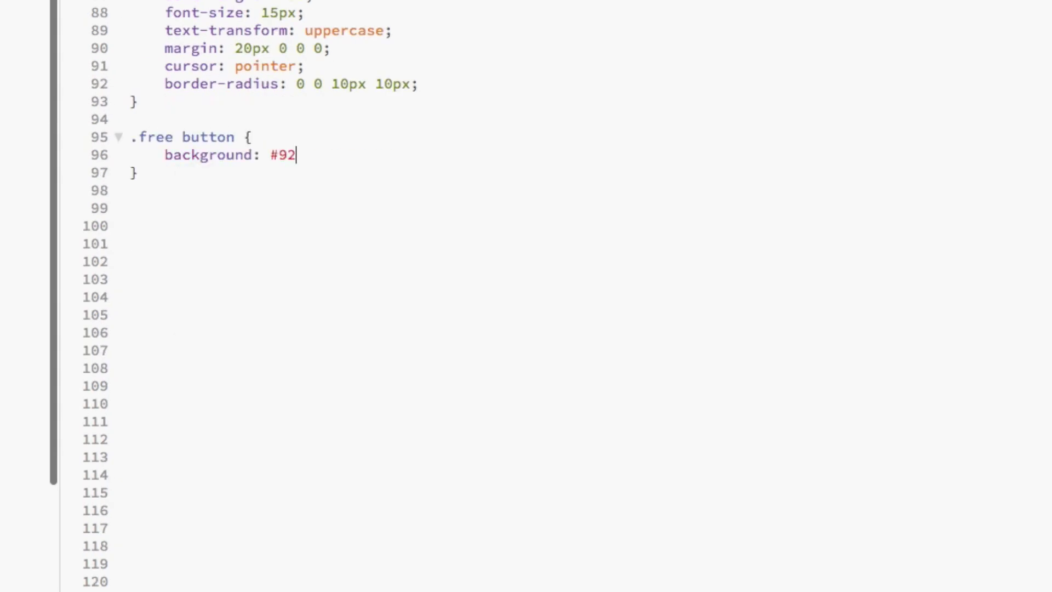